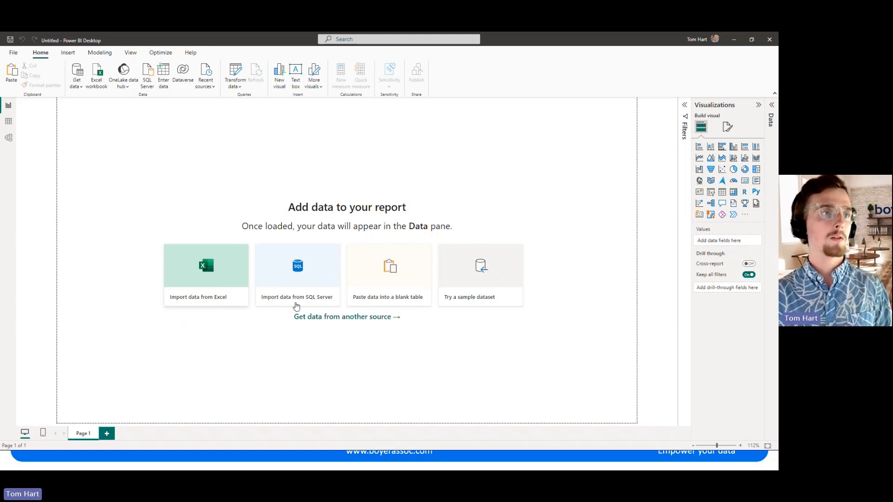
Step: Browse the full list of available data source connectors, and close it without connecting to any
click(365, 319)
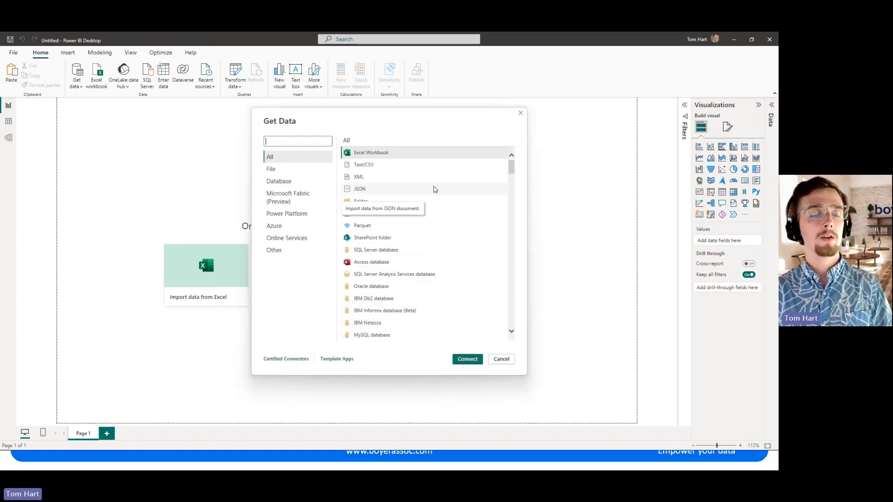
scroll(485, 211, down, 6)
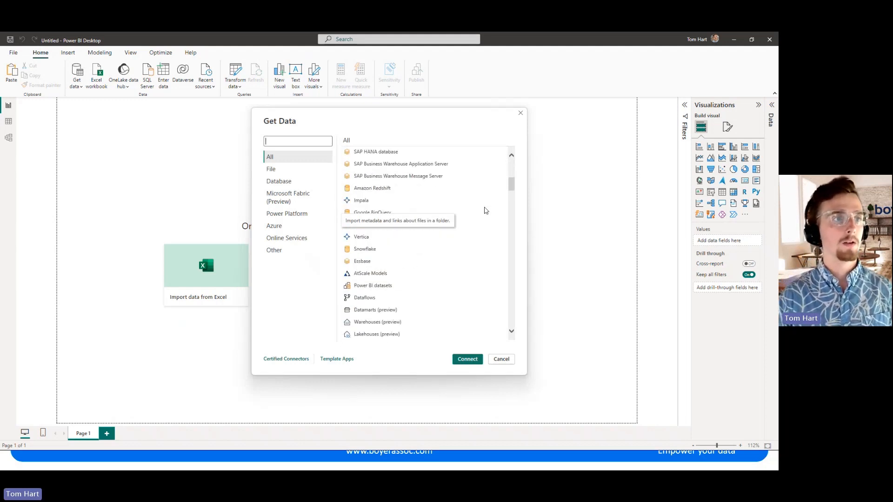
scroll(486, 210, down, 4)
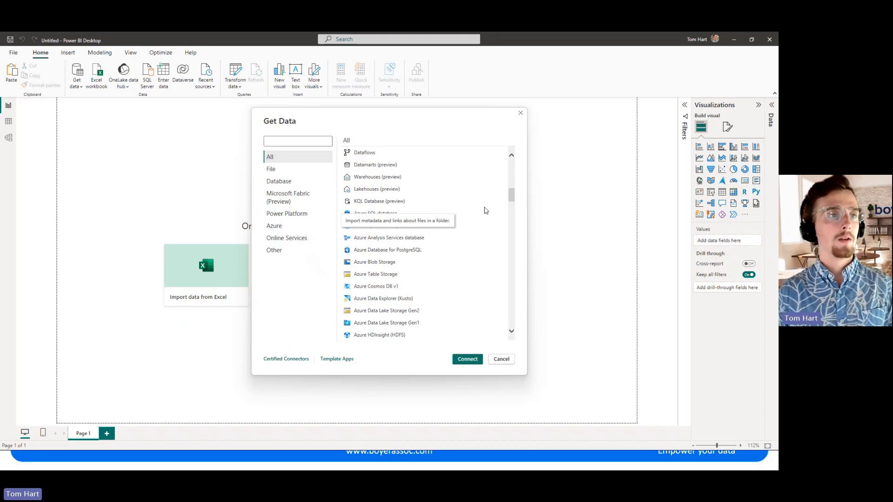
scroll(485, 211, down, 10)
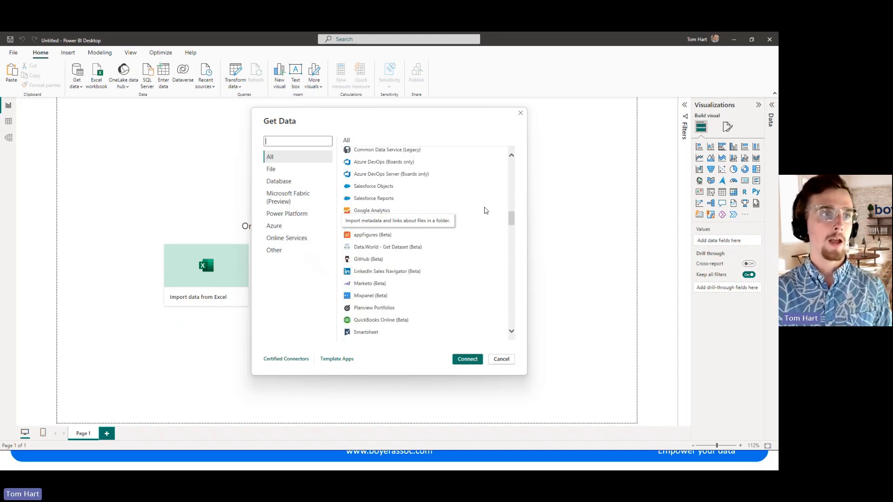
scroll(485, 210, down, 10)
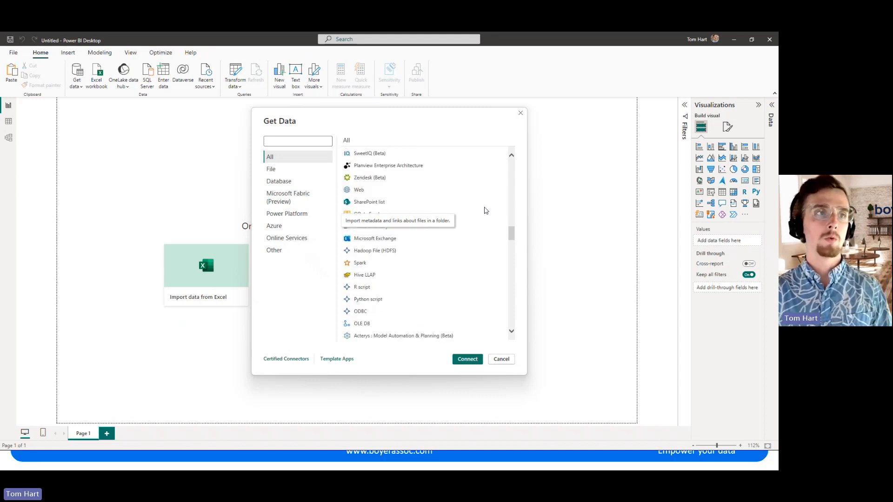
scroll(485, 211, down, 4)
scroll(486, 211, down, 4)
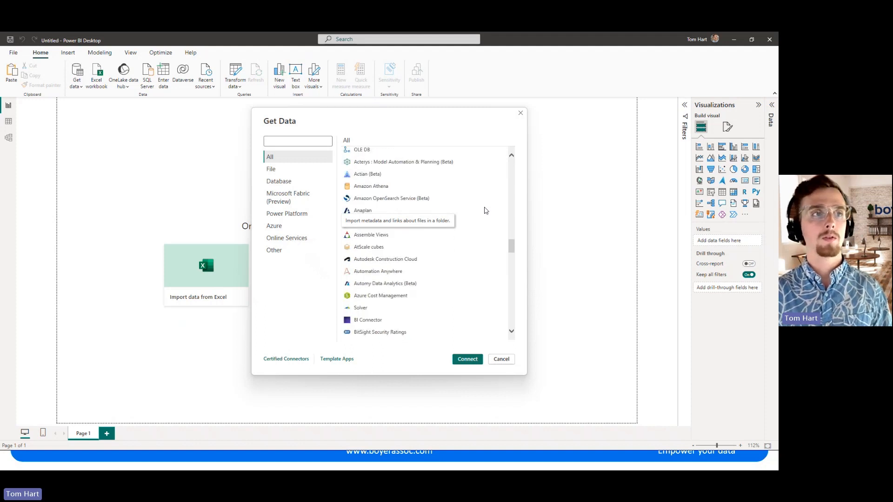
scroll(486, 210, down, 6)
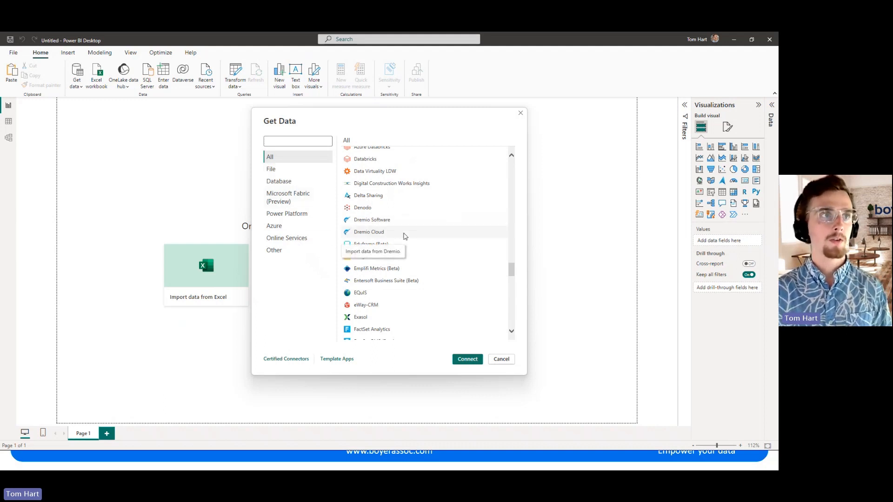
scroll(404, 236, down, 3)
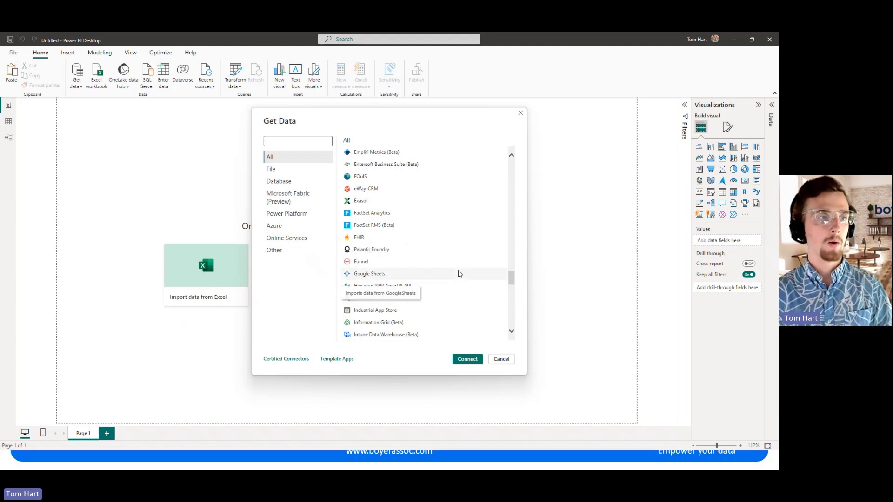
click(503, 362)
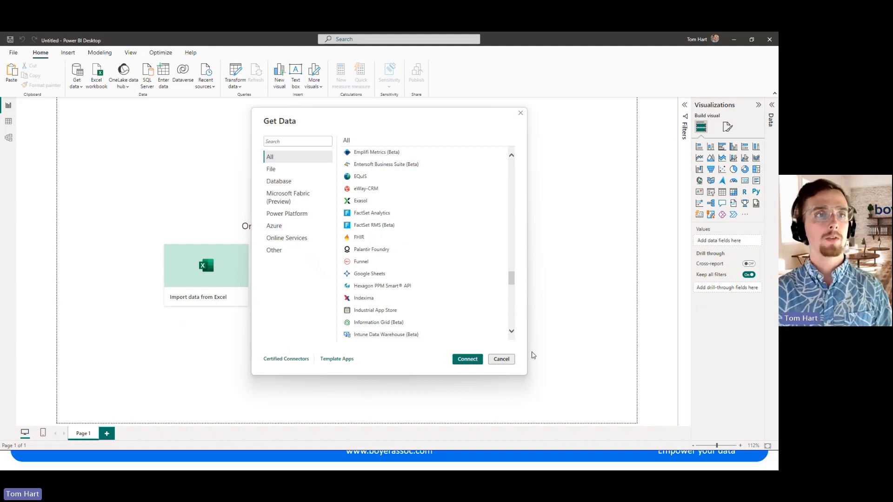
click(520, 114)
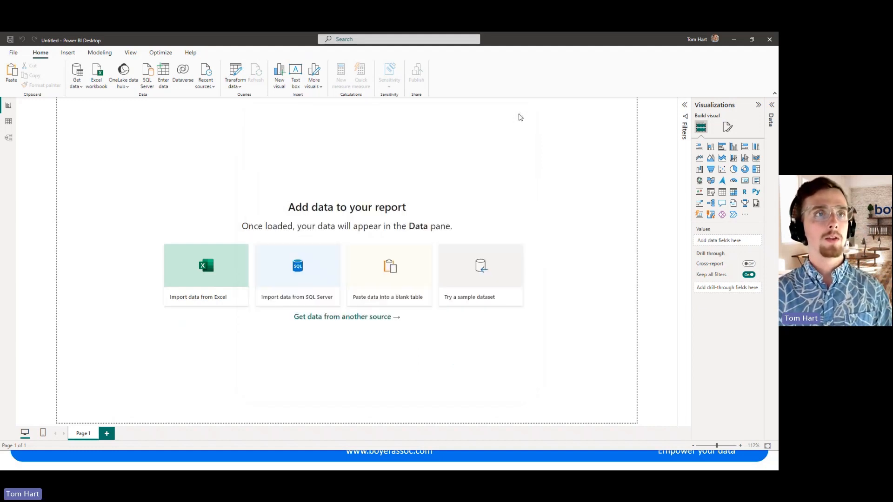
Step: Load the built-in sample data, select the financials table from Financial Sample.xlsx, and open it for transformation in Power Query
click(484, 271)
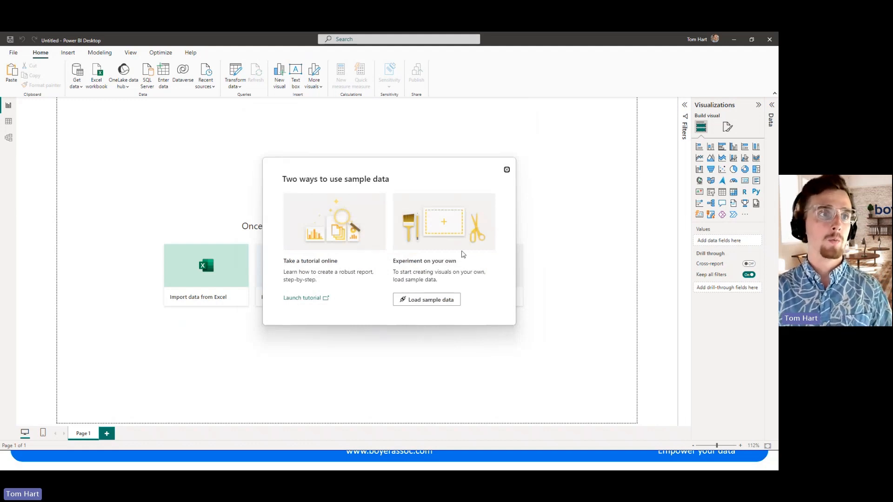
click(427, 301)
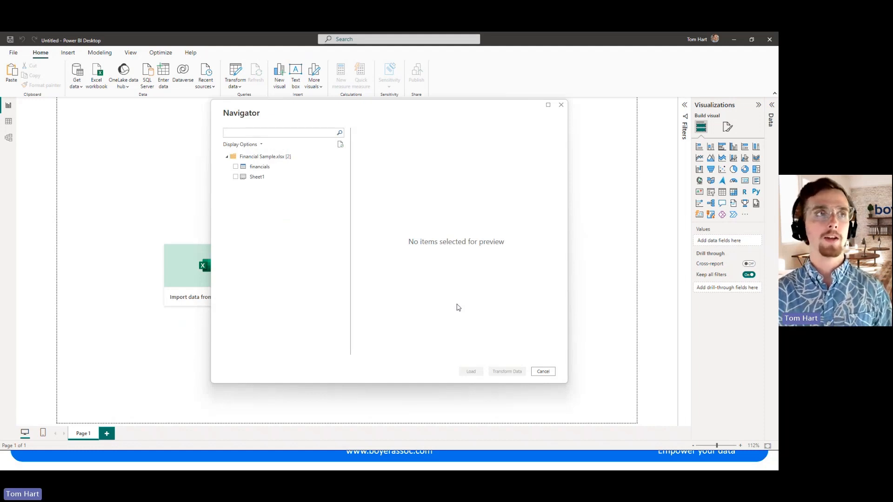
click(236, 168)
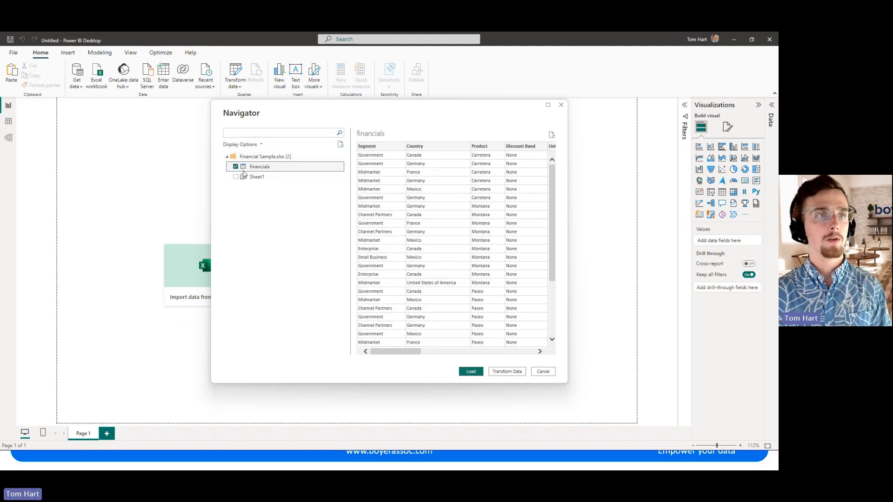
mouse_move(399, 352)
mouse_down()
mouse_move(493, 351)
mouse_move(399, 354)
mouse_up()
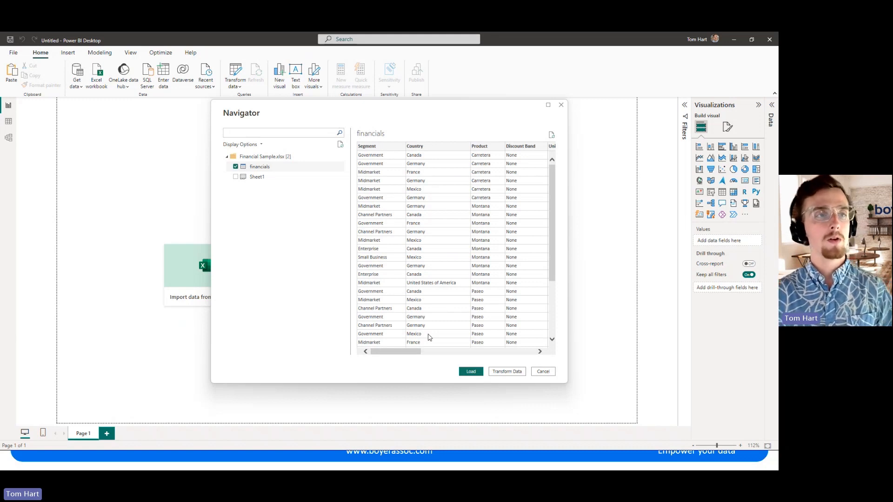
click(507, 373)
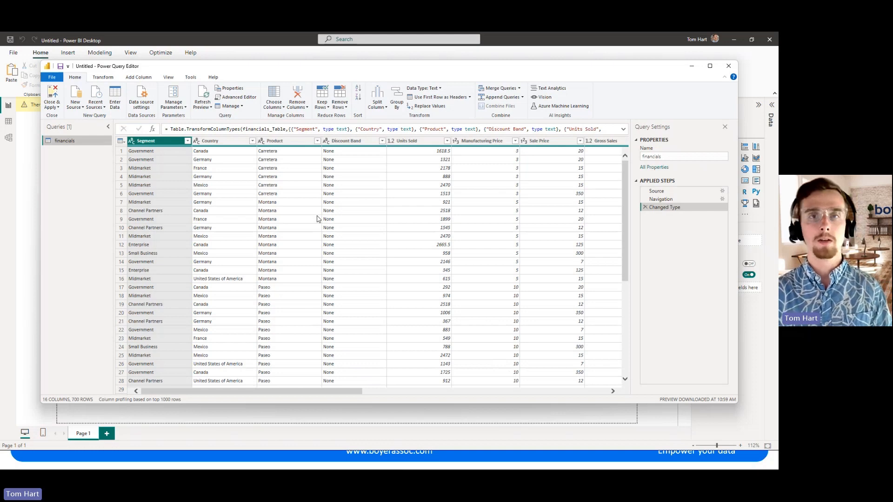
Step: Remove the Discount Band and Discounts columns from the financials query
click(356, 140)
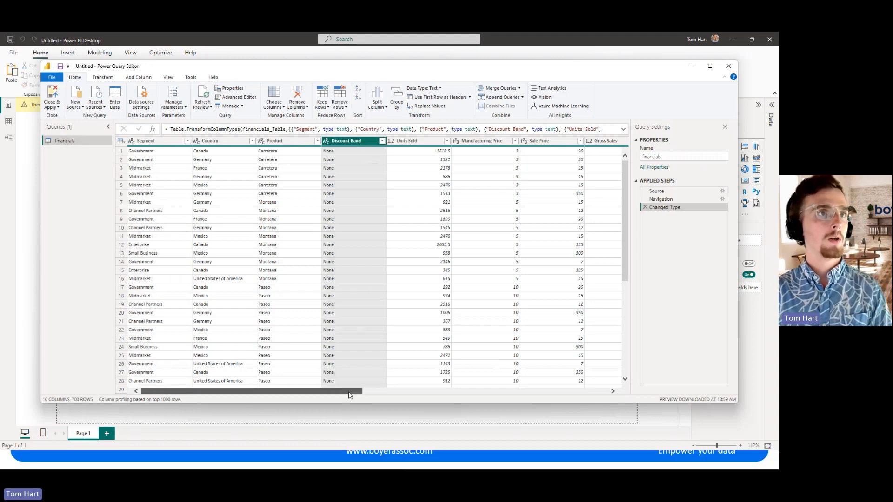
drag(349, 395, 420, 394)
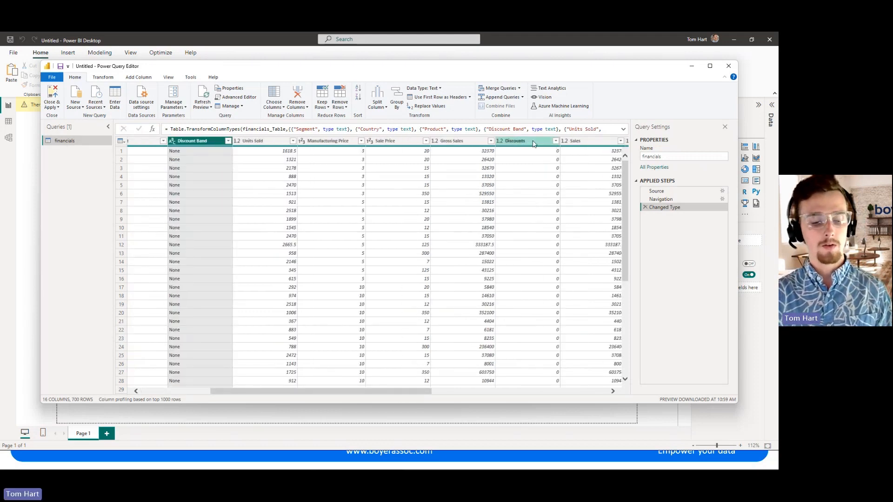
ctrl+click(533, 142)
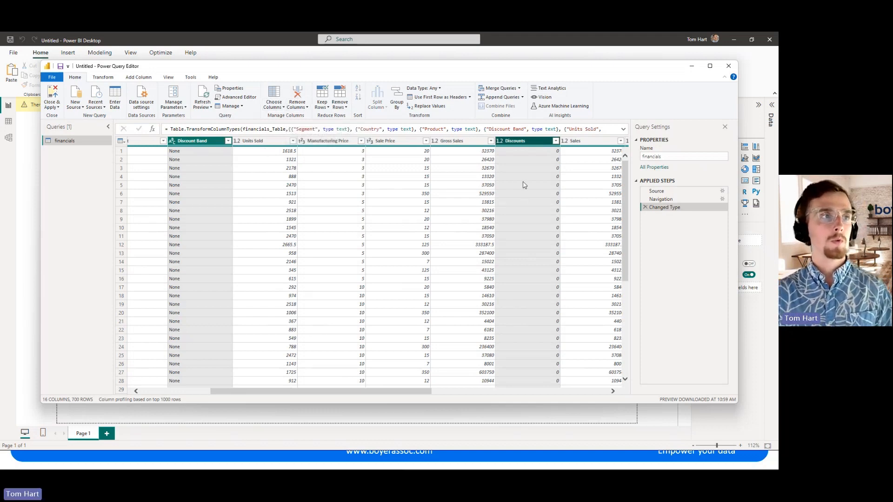
scroll(213, 251, down, 7)
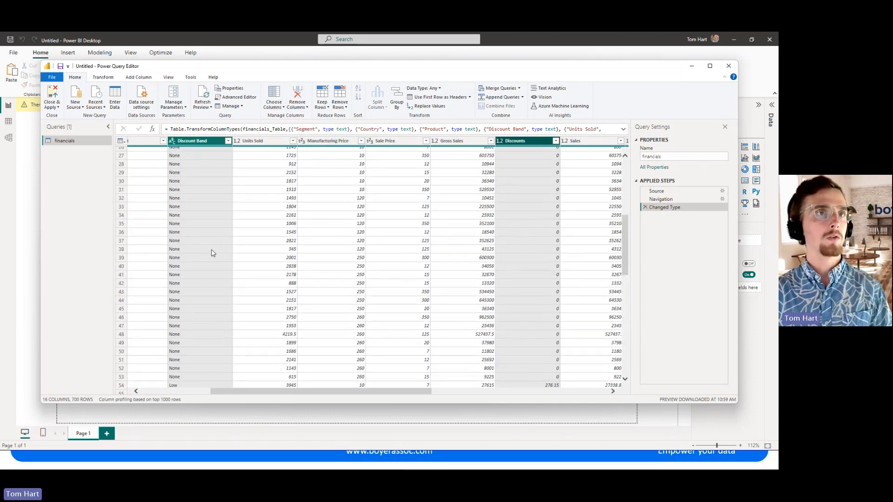
scroll(211, 252, up, 7)
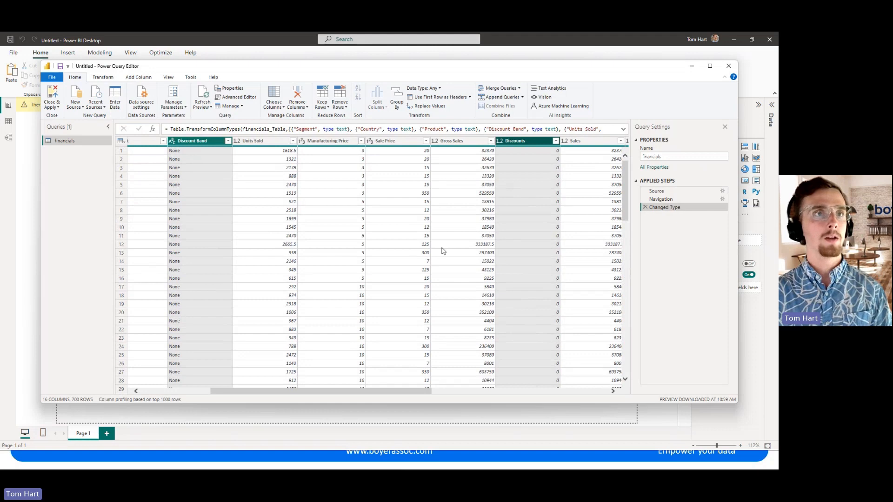
click(294, 99)
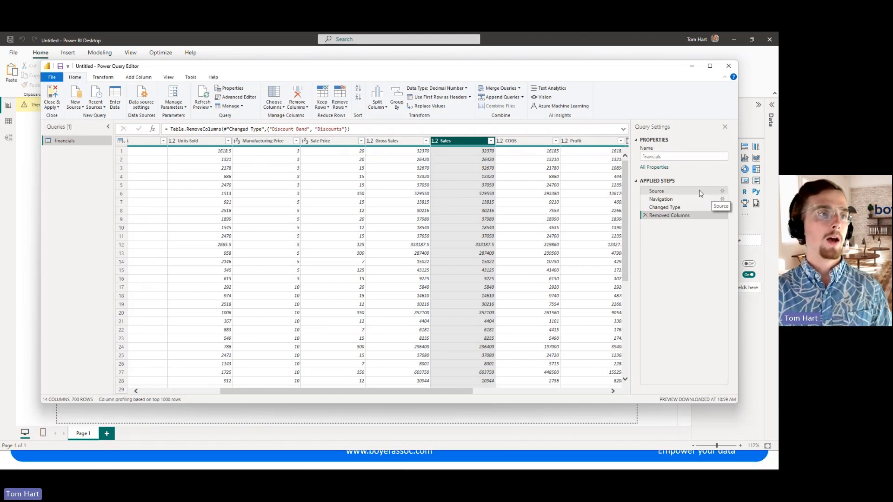
Step: Close the query editor, applying the changes to the report, and expand the financials table's field list
drag(415, 395, 335, 395)
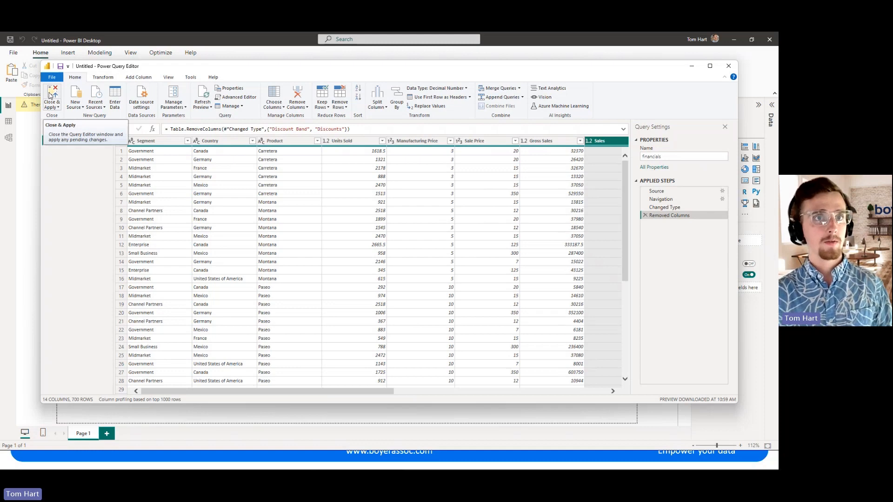
click(50, 95)
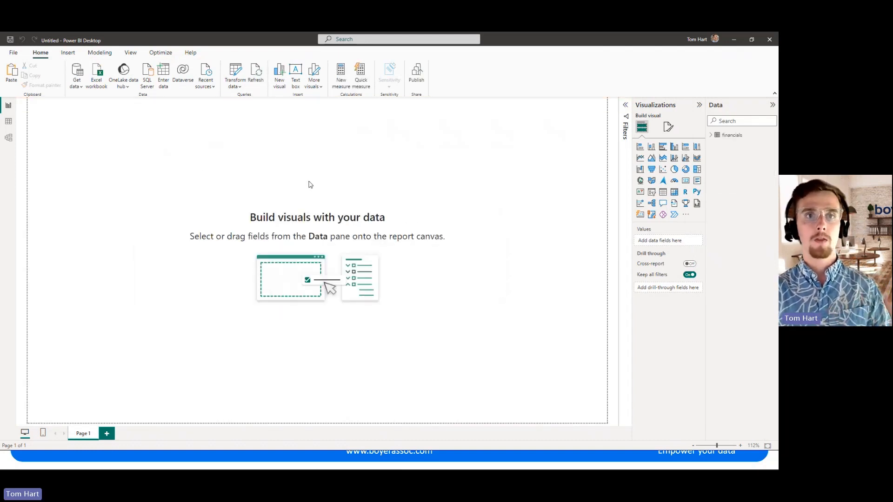
click(712, 139)
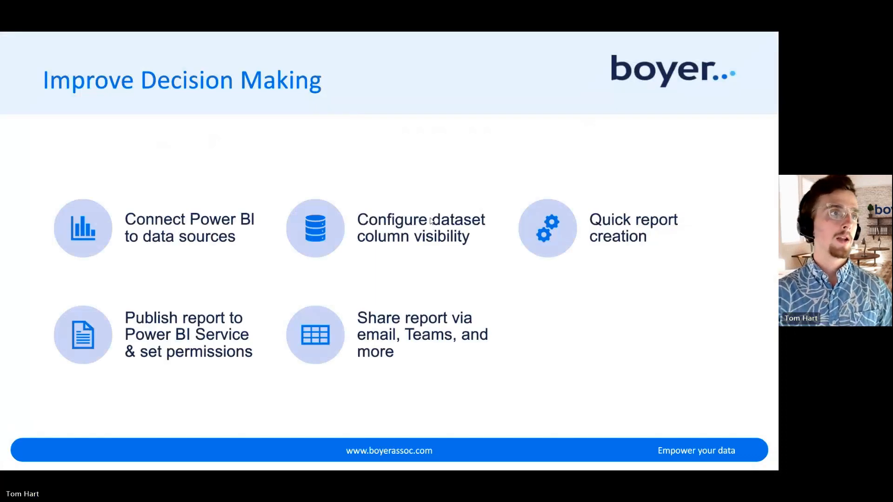
click(228, 186)
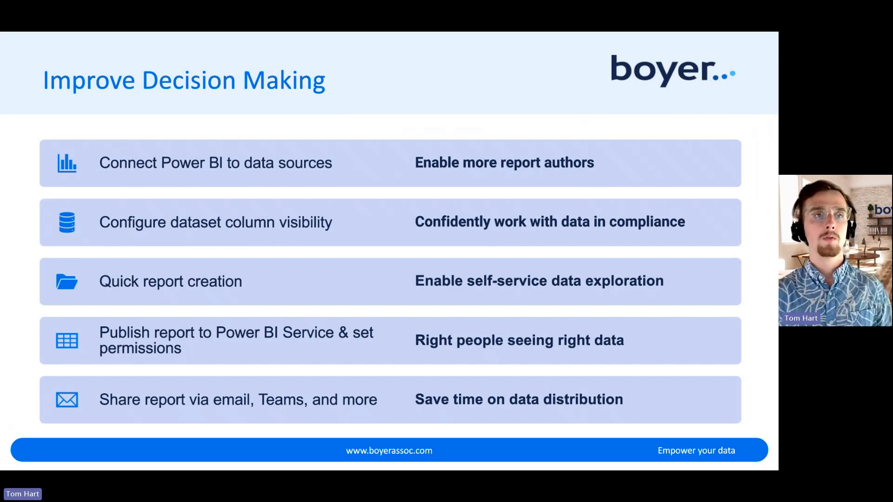
click(124, 289)
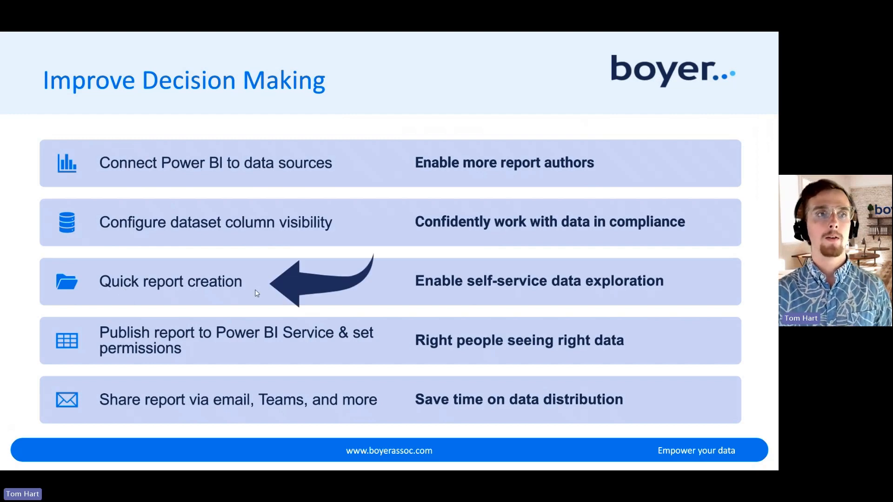
click(406, 286)
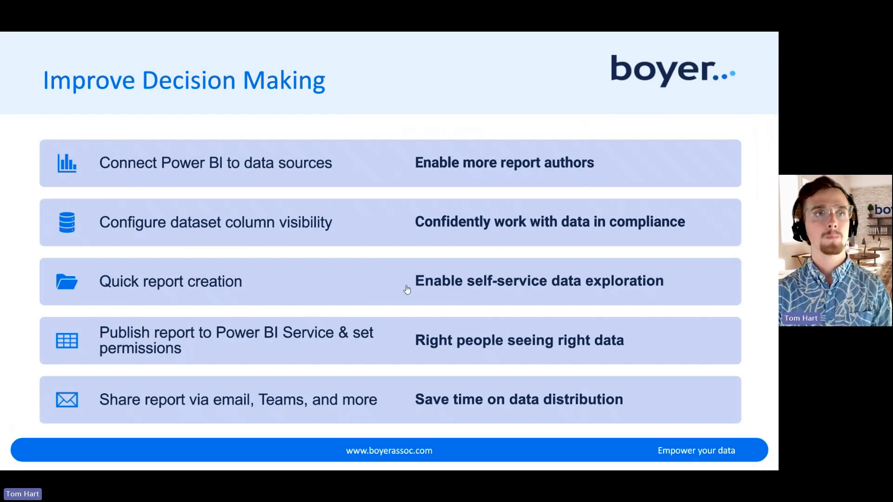
Step: Switch to Power BI Desktop, add an empty table visual to Page 1, and enlarge it in width and height
key(alt+Tab)
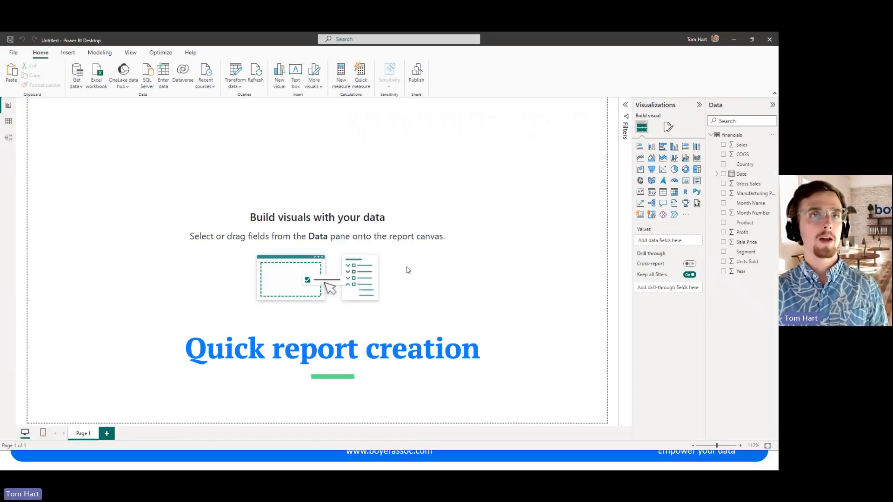
click(663, 192)
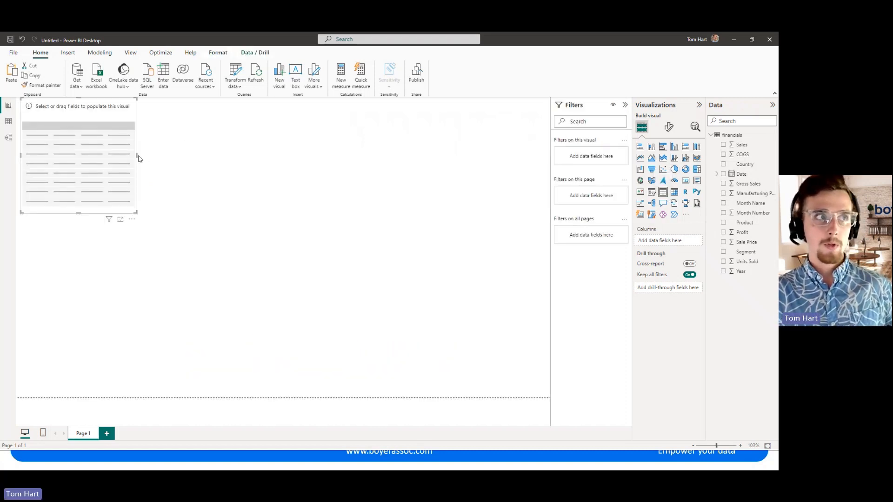
drag(136, 156, 337, 162)
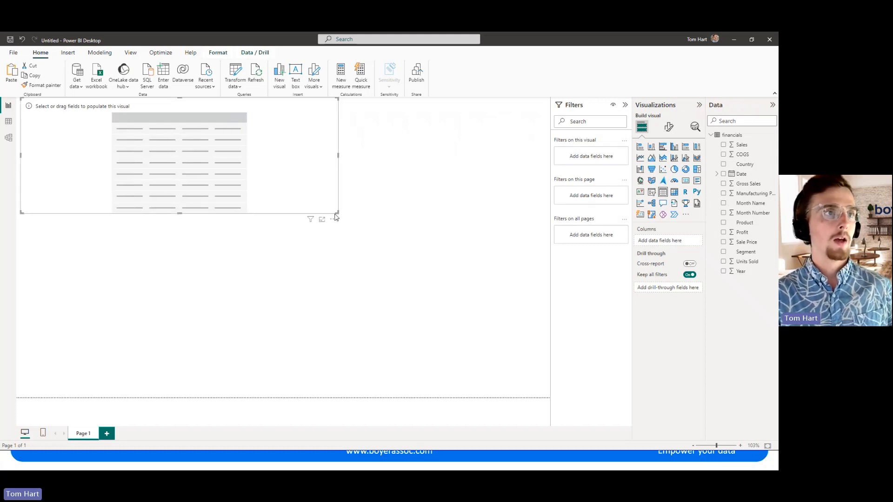
drag(337, 215, 349, 257)
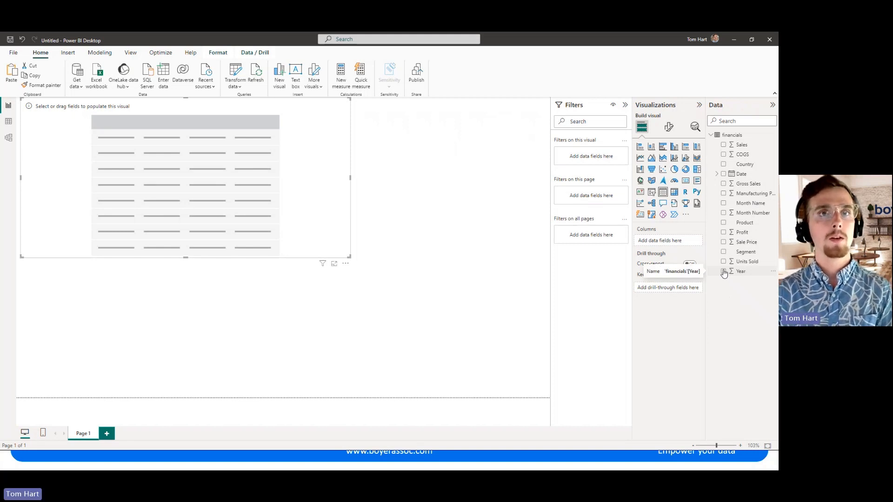
Step: Add the Date field to the table visual and keep only Year from its hierarchy, excluding Quarter, Month and Day
click(724, 175)
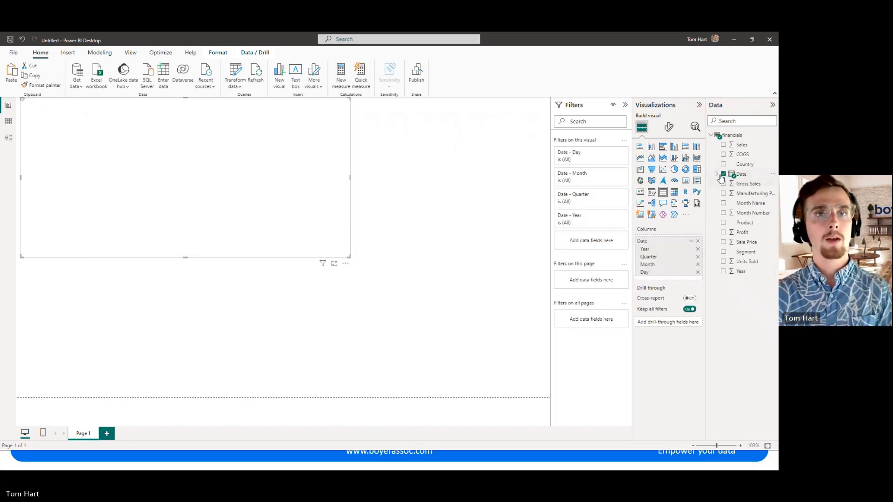
click(717, 175)
click(723, 184)
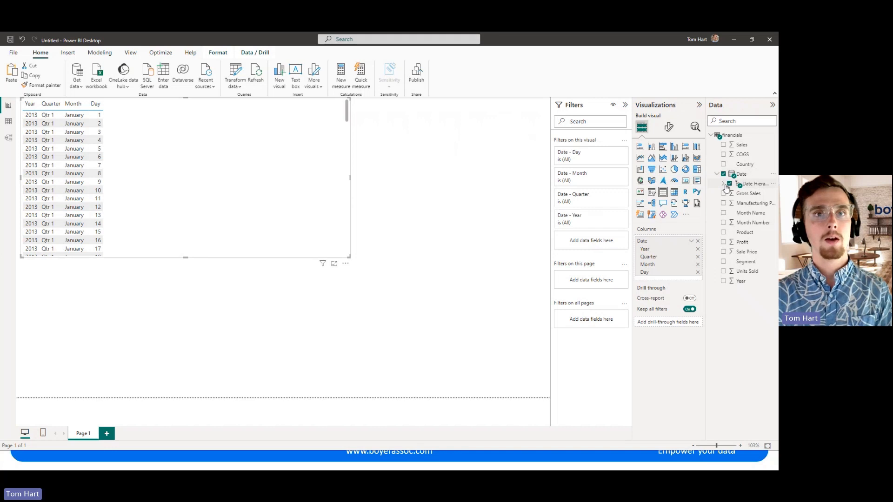
click(736, 203)
click(736, 223)
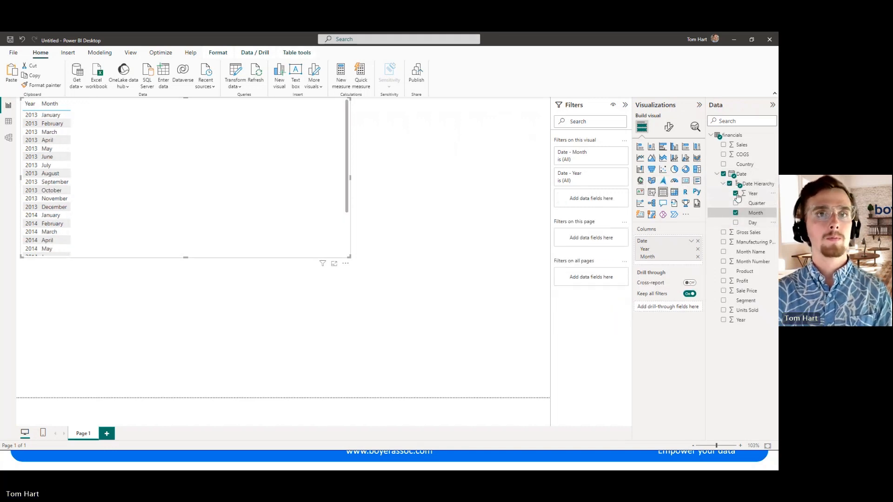
click(736, 214)
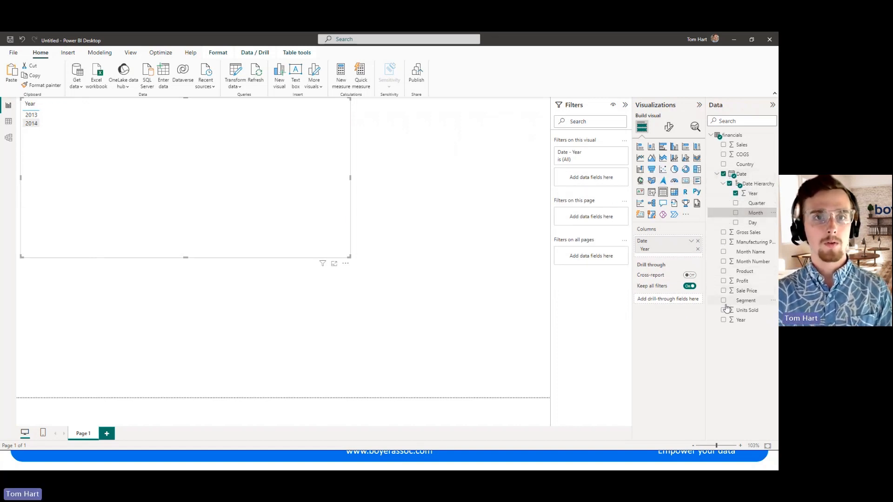
Step: Add the Country, Sales, Gross Sales and Sale Price fields to the table visual
click(724, 164)
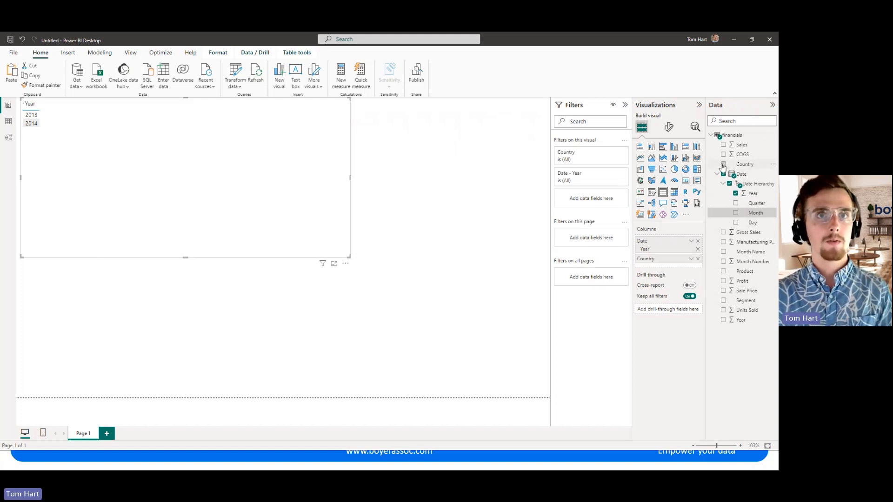
click(723, 145)
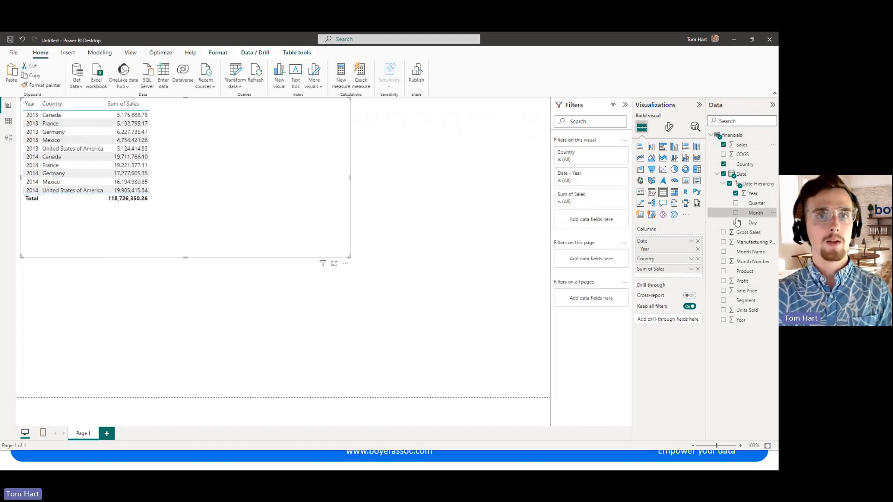
click(723, 233)
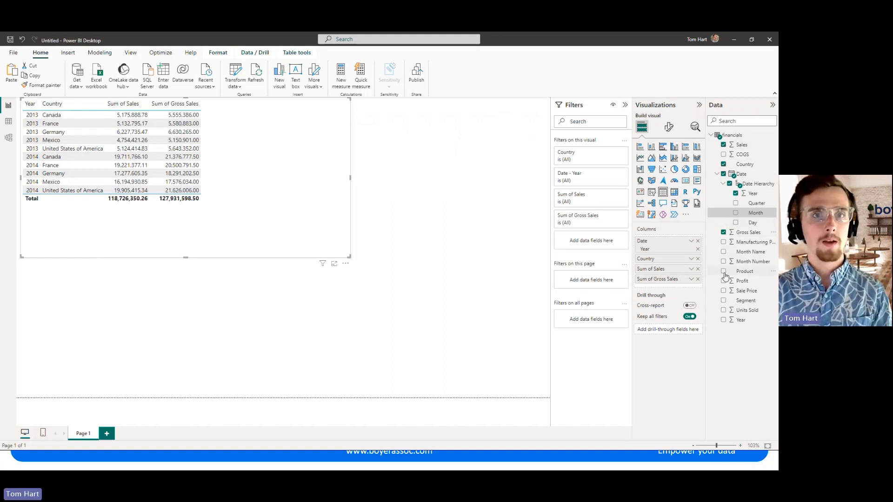
click(724, 291)
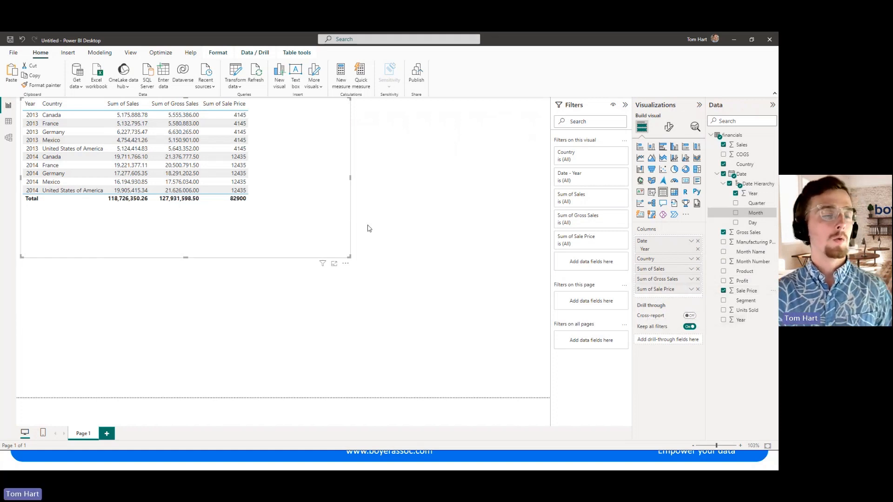
Step: Shrink the table visual in width and height to fit closely around its data, and deselect it
drag(350, 256, 291, 223)
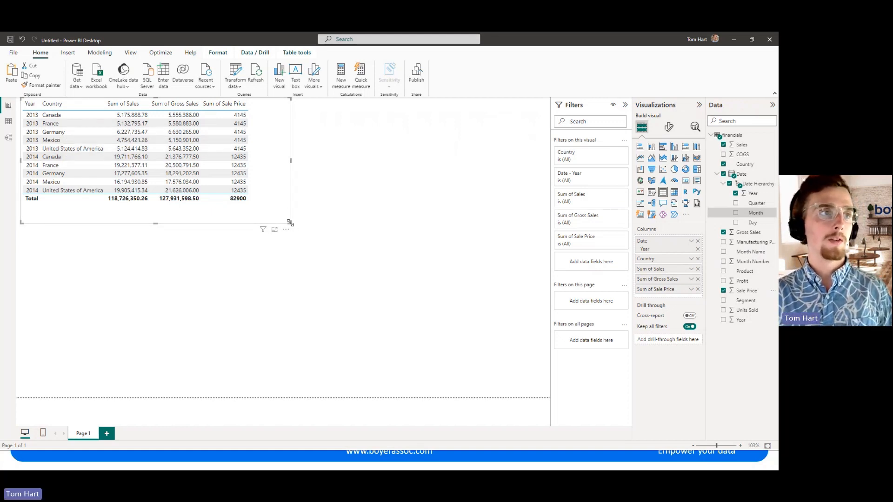
drag(288, 227, 270, 221)
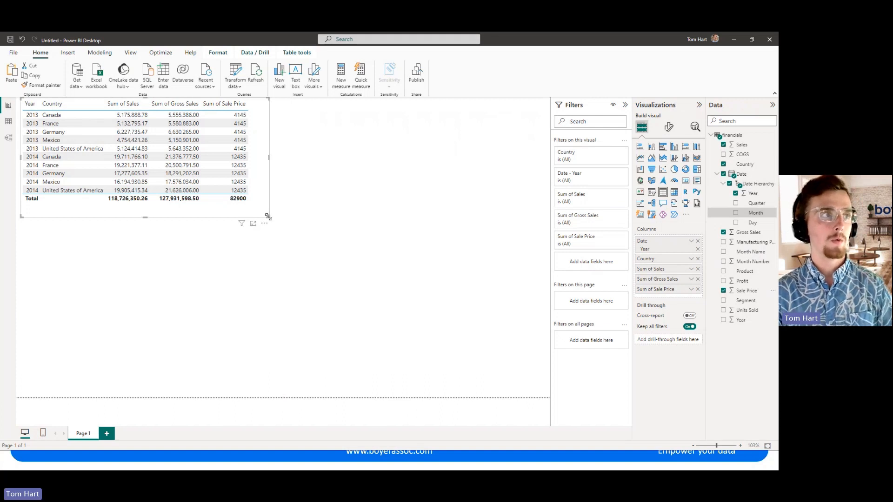
click(414, 238)
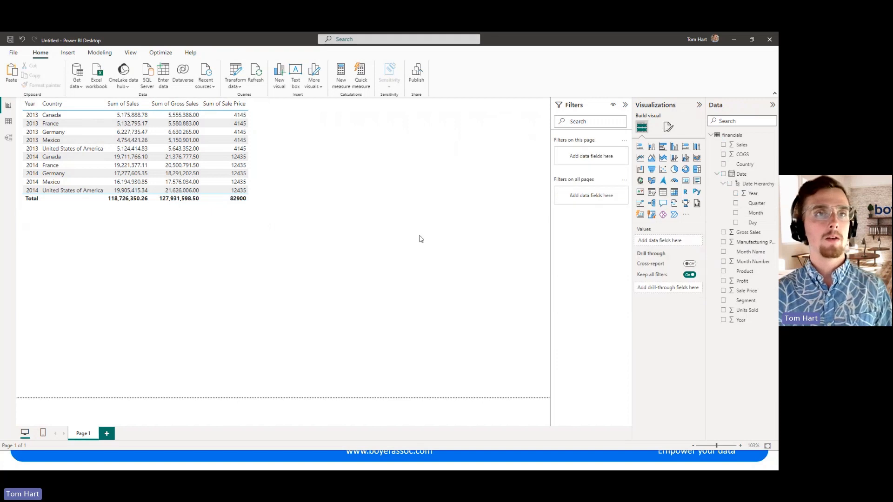
Step: Add a Q&A visual, place it beside the table at the top of the page, and show all its suggested questions
click(663, 204)
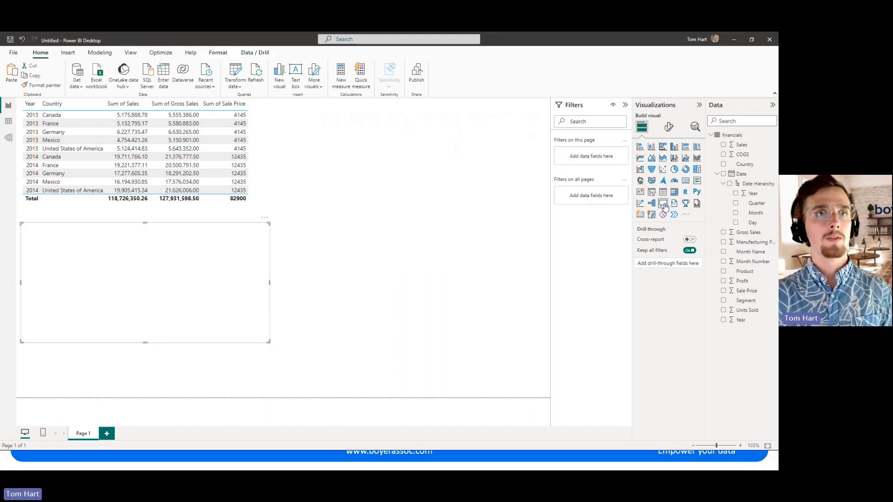
drag(239, 264, 510, 150)
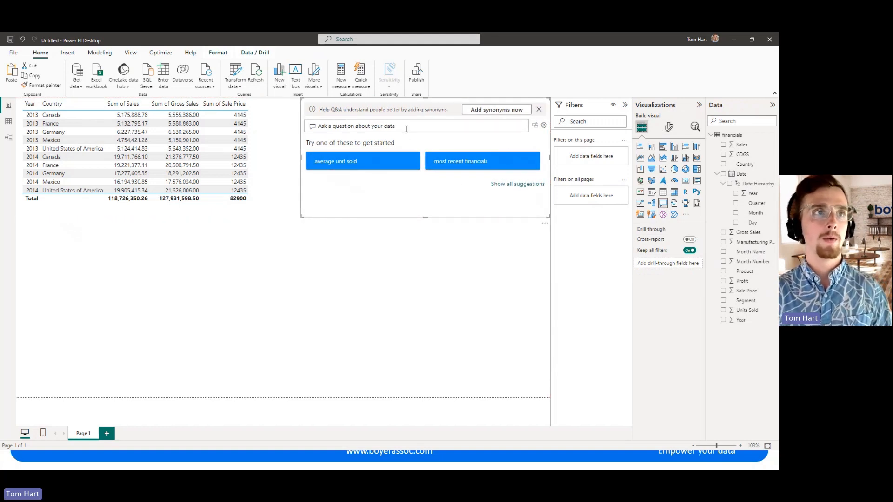
click(499, 184)
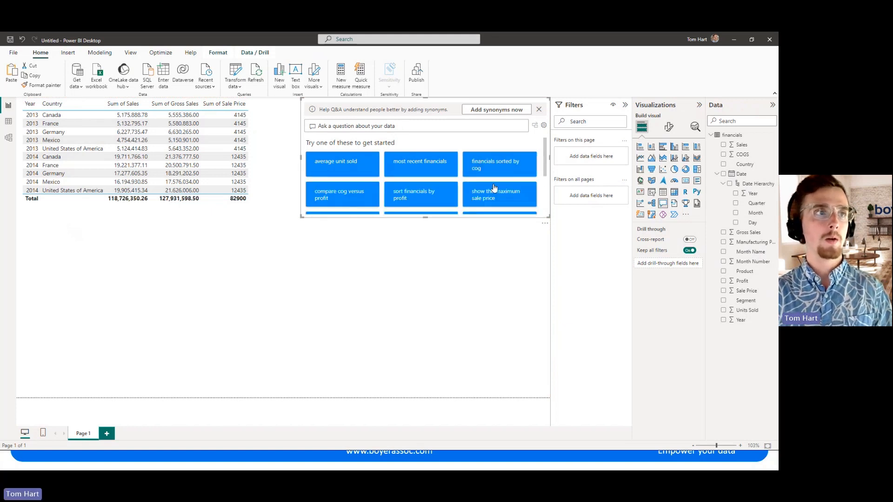
scroll(402, 195, down, 1)
scroll(402, 196, up, 2)
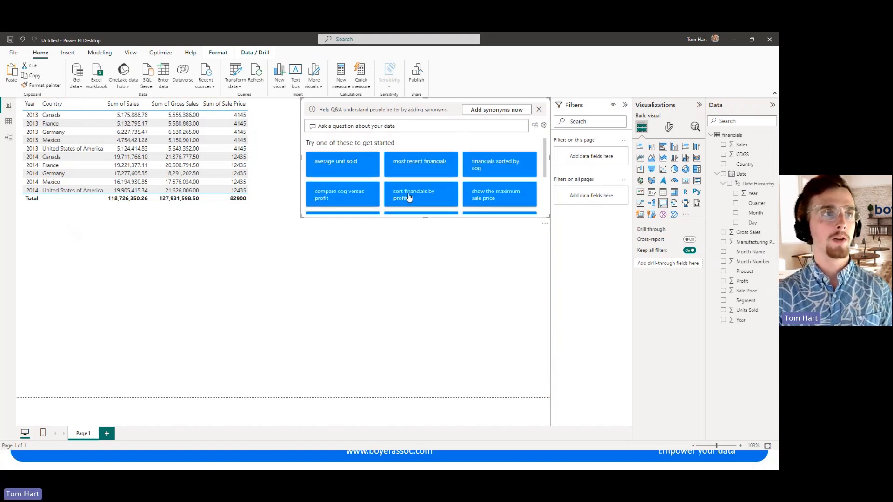
Step: Ask the Q&A visual for "gross sales by financials year" and increase the visual's height
click(390, 128)
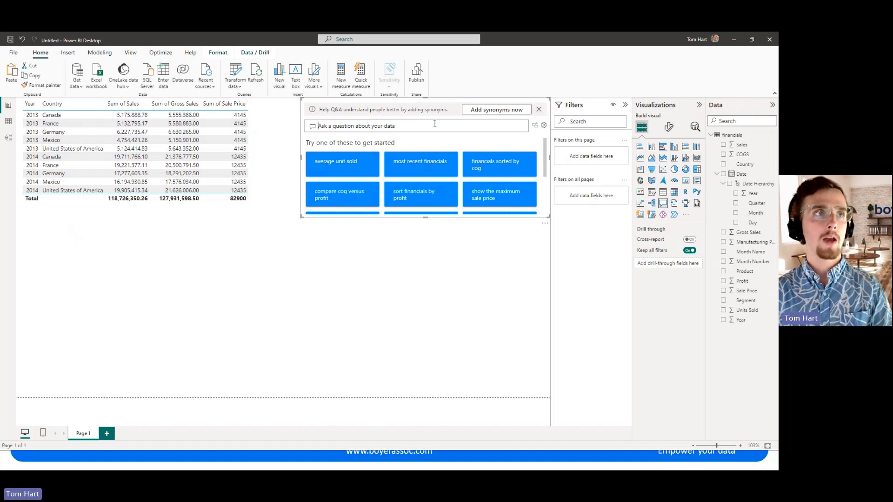
text(gross sales )
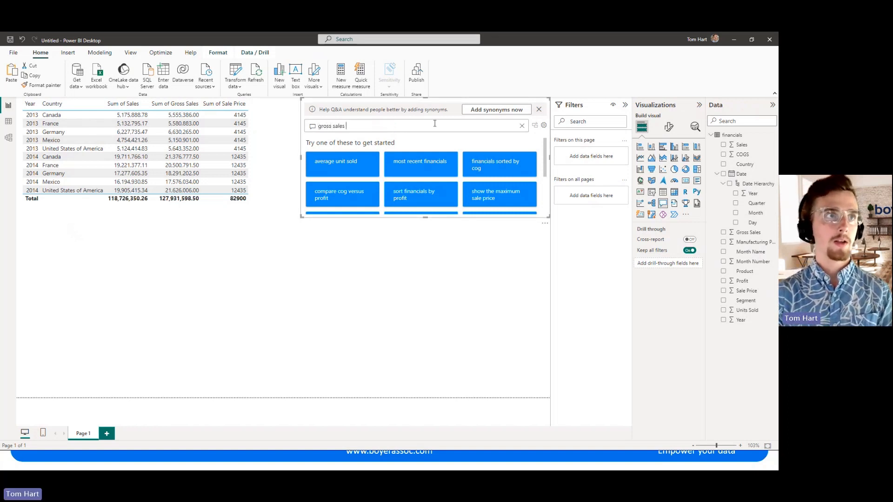
text(by year)
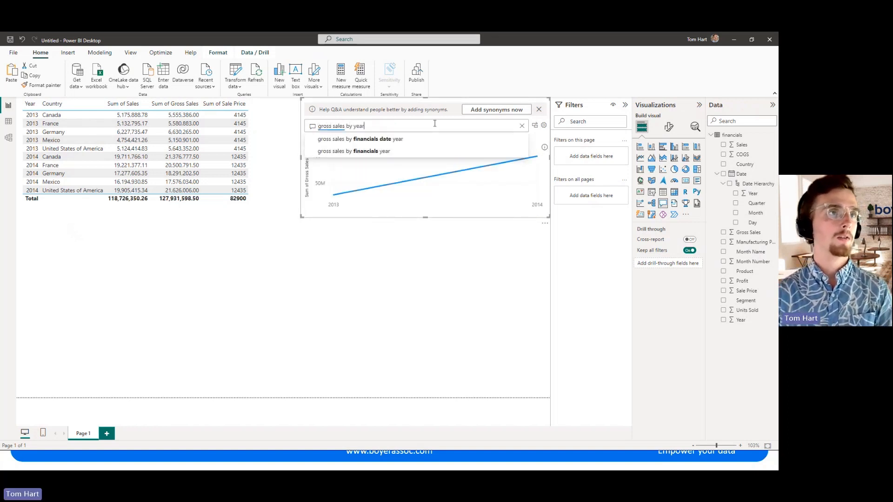
click(422, 151)
drag(426, 217, 416, 262)
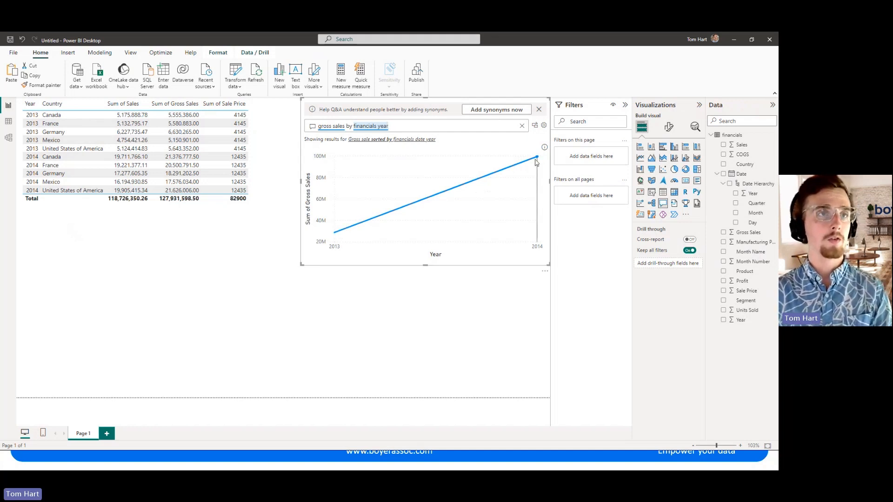
Step: Extend the Q&A question with "by country" and convert the result into a standard visual
mouse_move(537, 162)
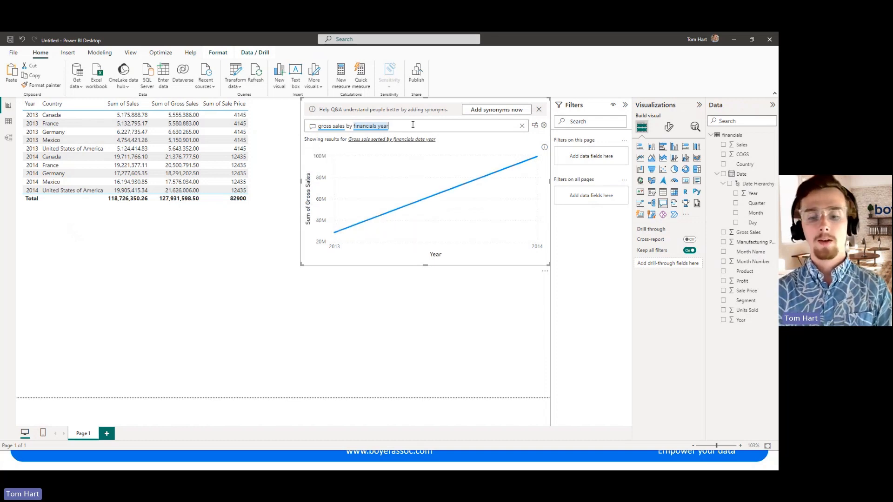
text(by c)
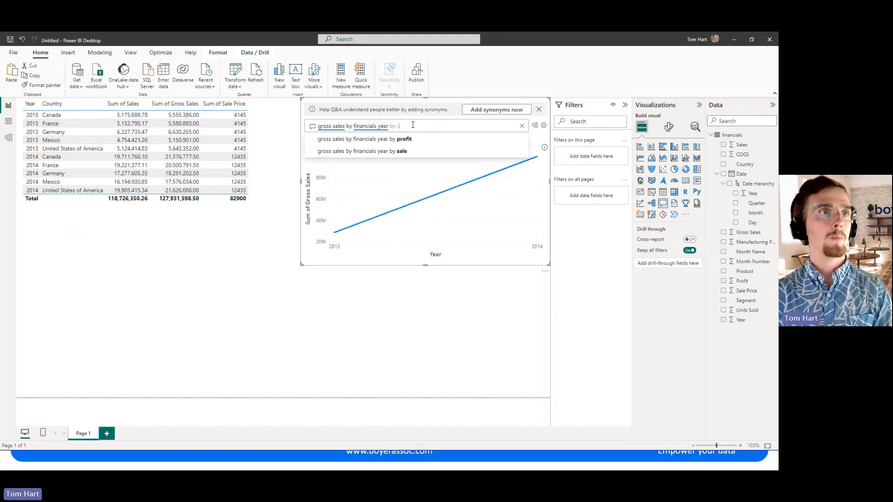
text(ountry)
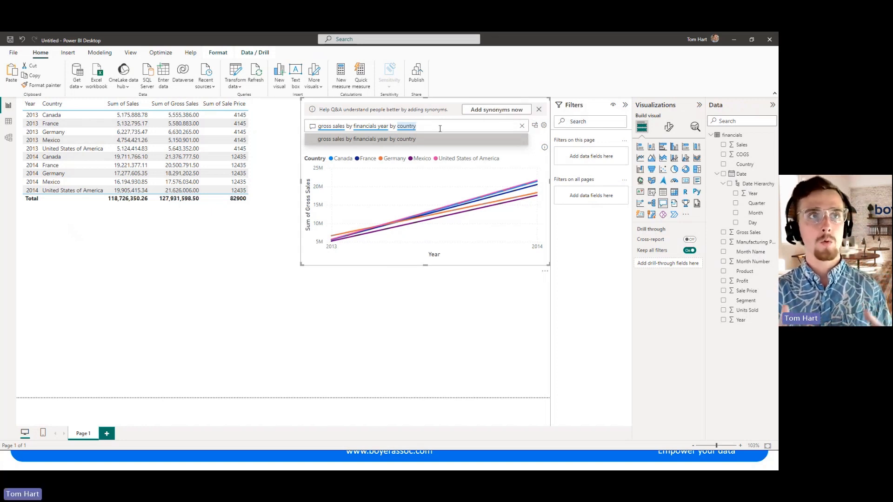
click(535, 125)
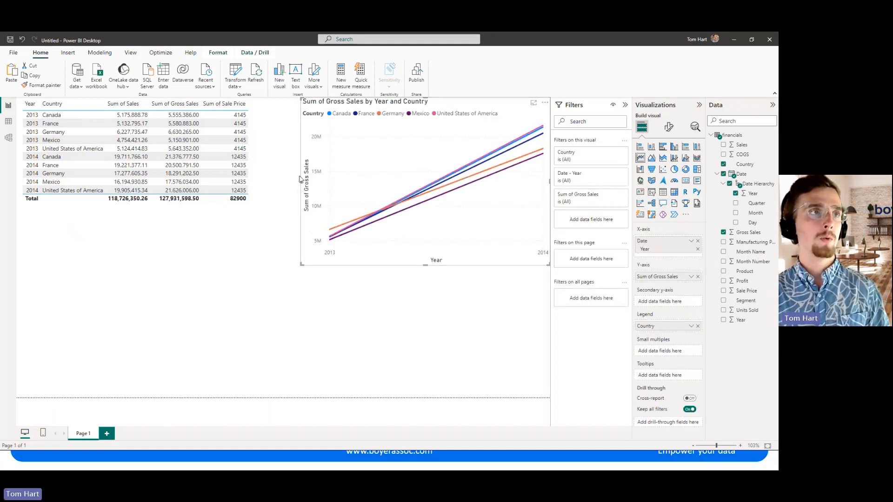
Step: Widen the gross sales line chart until it meets the table's Sale Price column, and deselect it
drag(301, 186, 266, 186)
drag(252, 186, 251, 186)
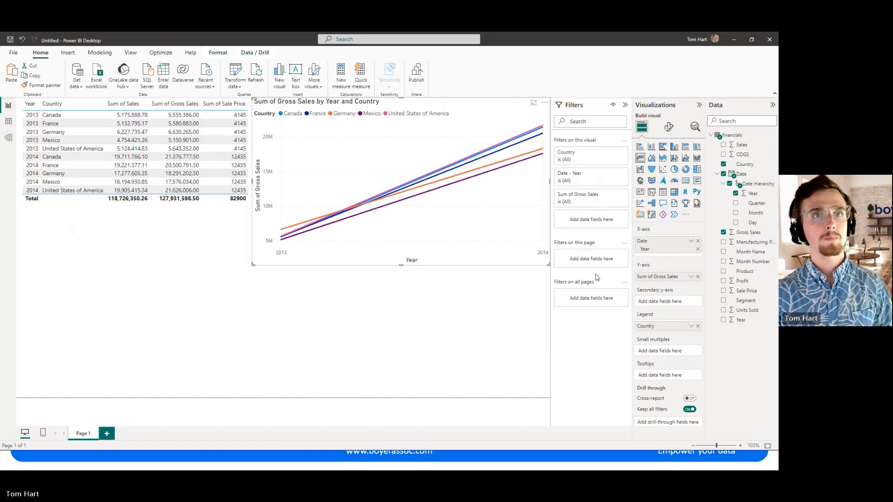
click(441, 313)
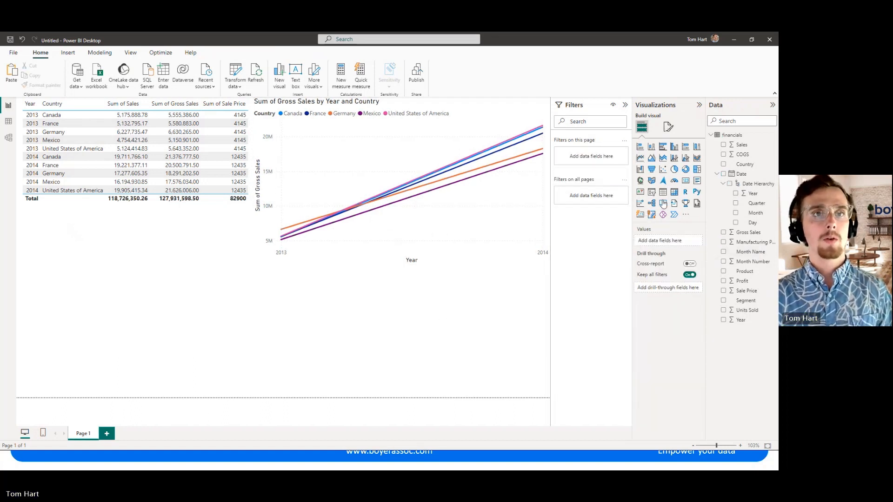
Step: Add a second Q&A visual directly below the table and ask it for "profit by product and segment"
click(664, 204)
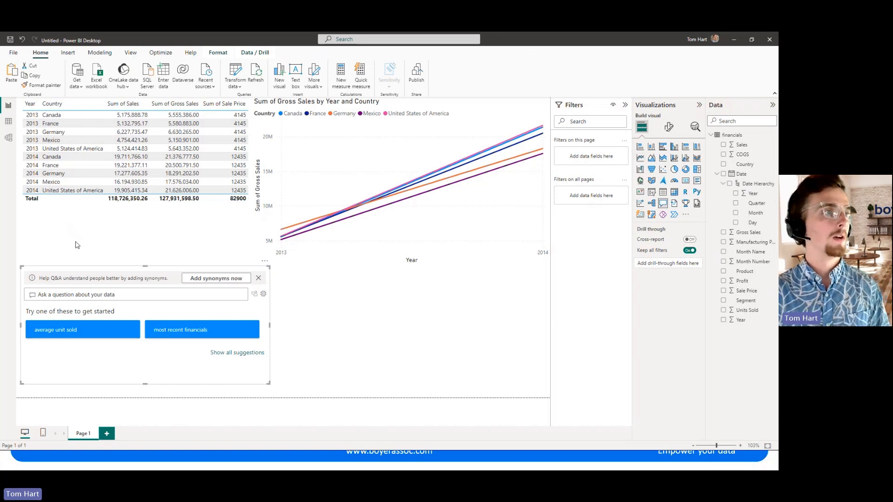
drag(107, 269, 107, 227)
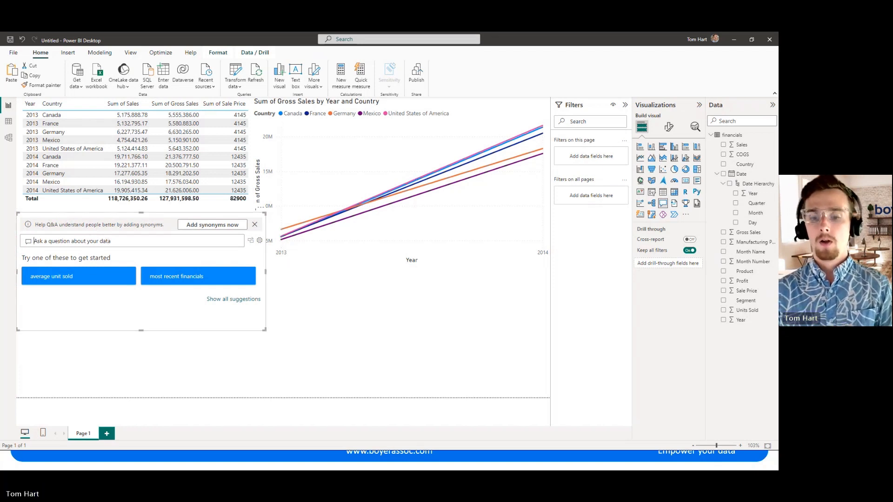
text(profit by )
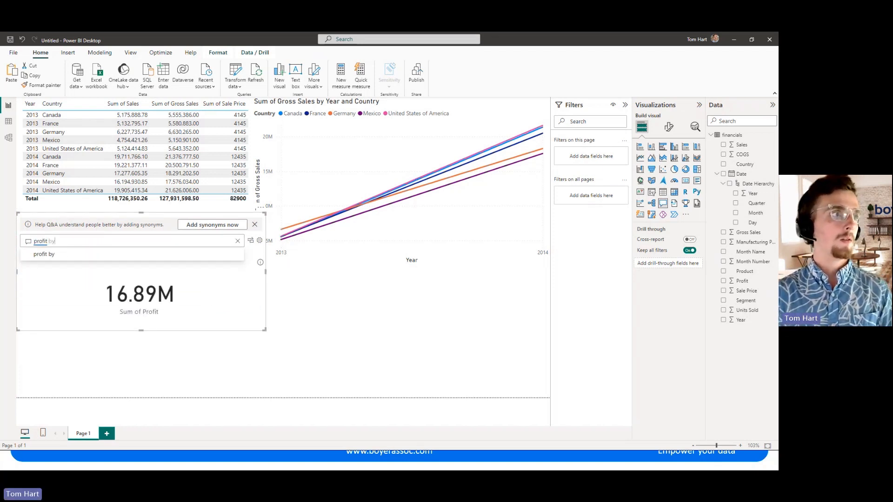
text(product)
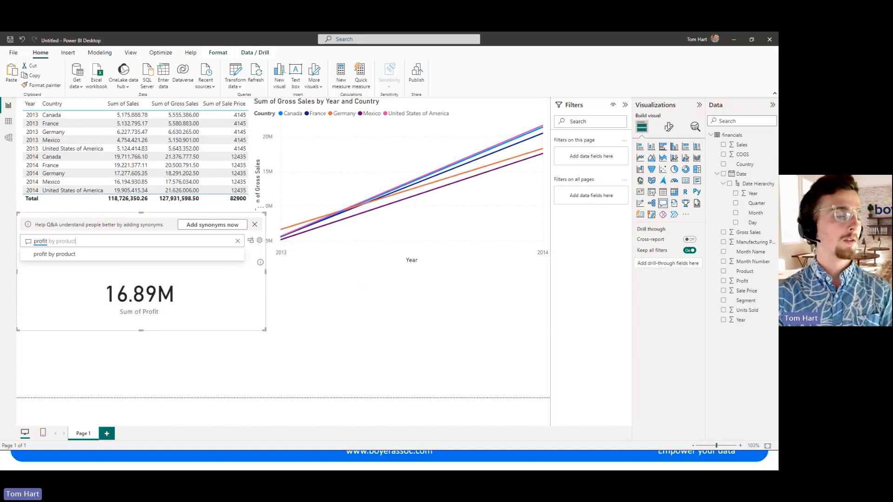
text( and seg)
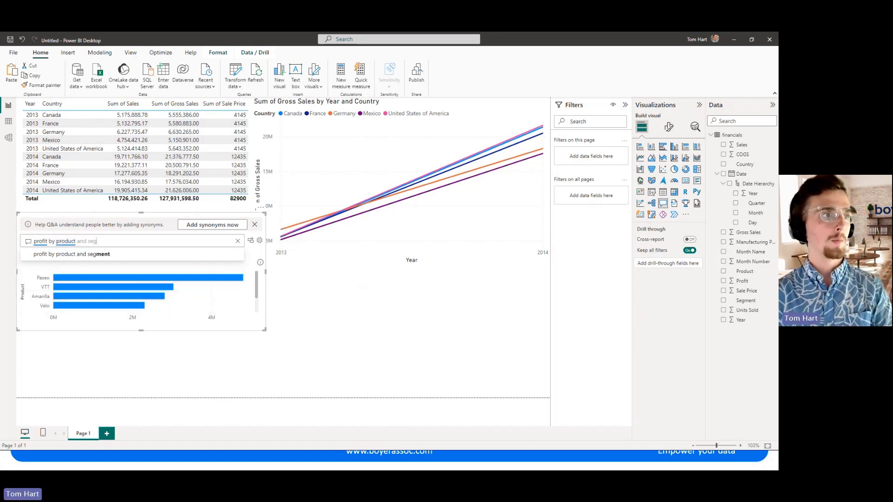
text(ment)
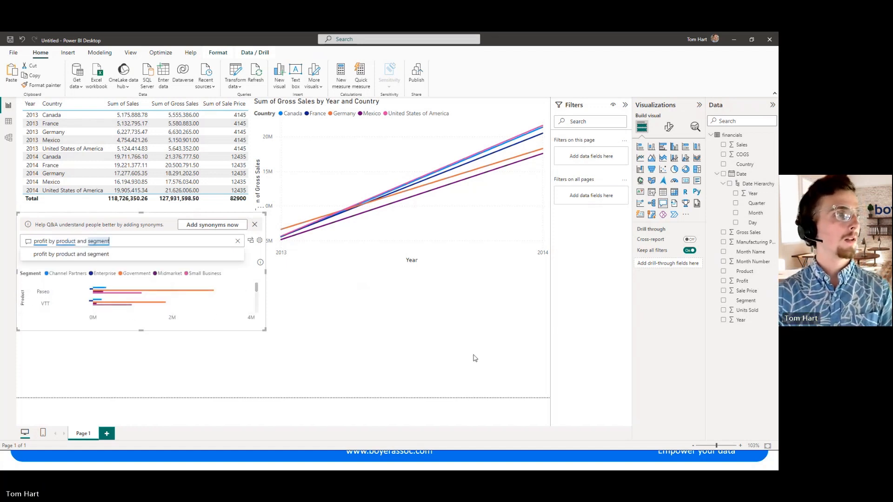
click(111, 255)
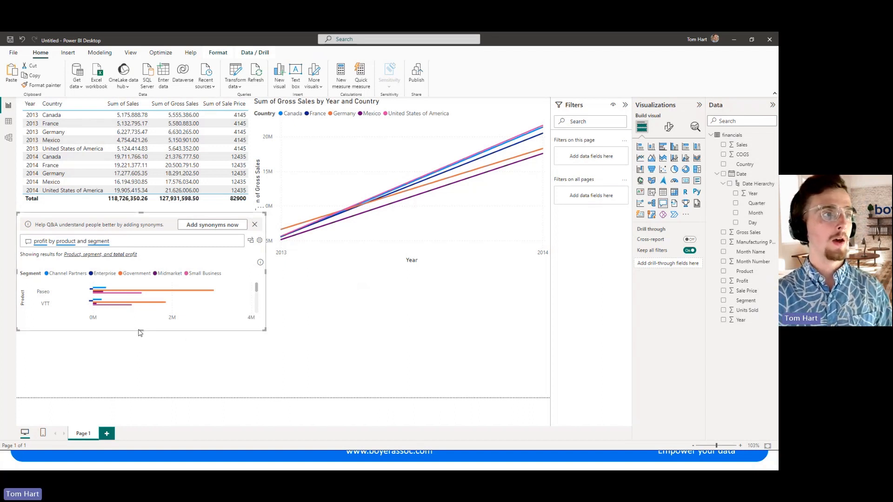
Step: Convert the profit Q&A result into a standard chart, stretched from just under the table down to the page's lower edge
drag(140, 333, 136, 399)
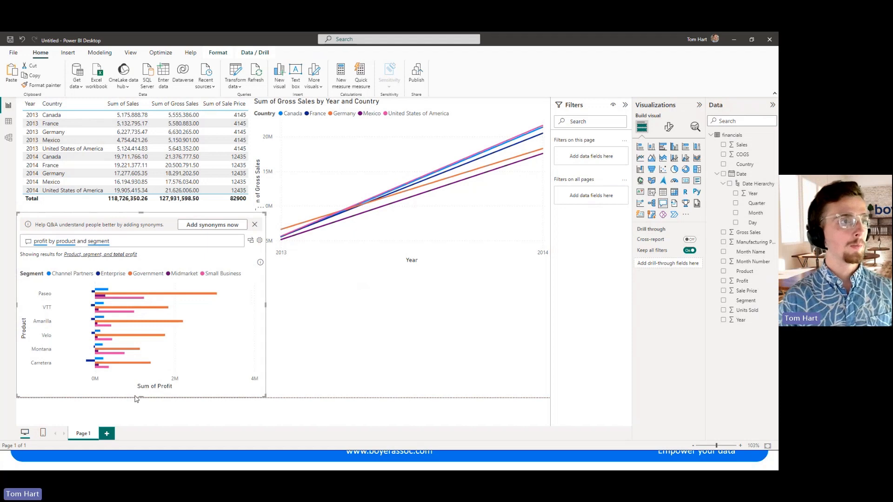
click(250, 240)
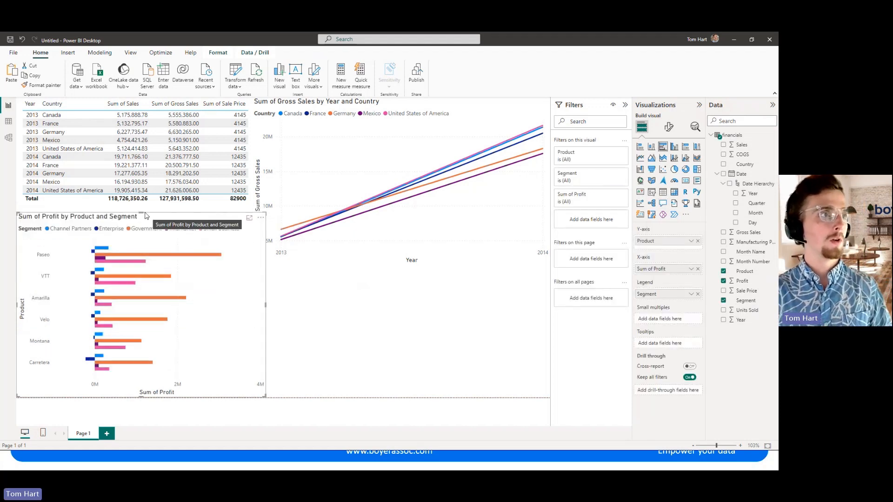
drag(144, 214, 145, 209)
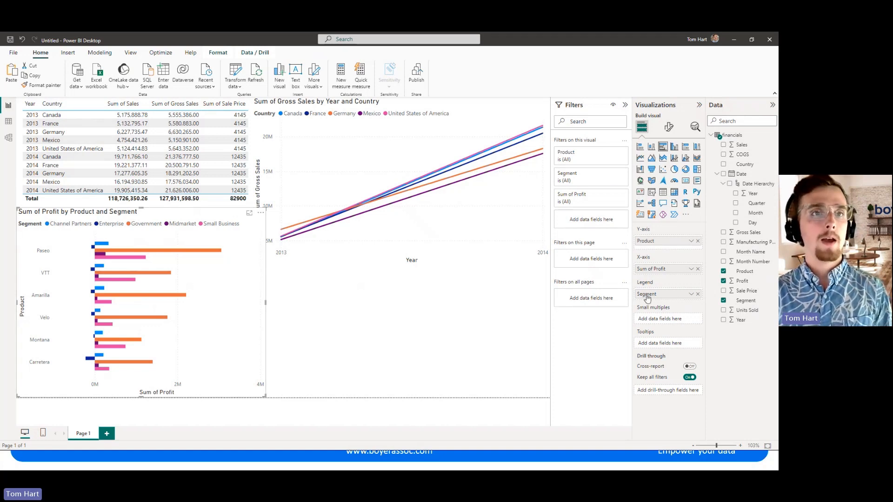
Step: Cross-filter the other visuals by the Government bar of the Amarilla product, clear the selection, and inspect the bar's details
mouse_move(663, 309)
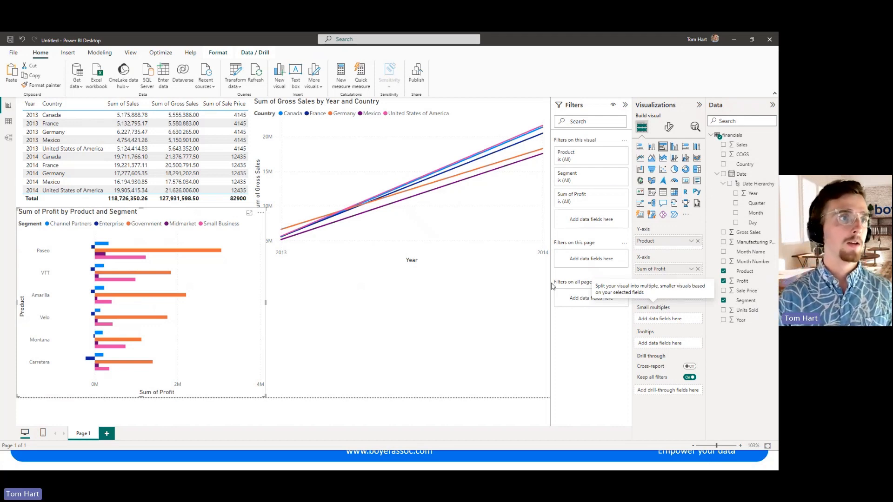
click(122, 295)
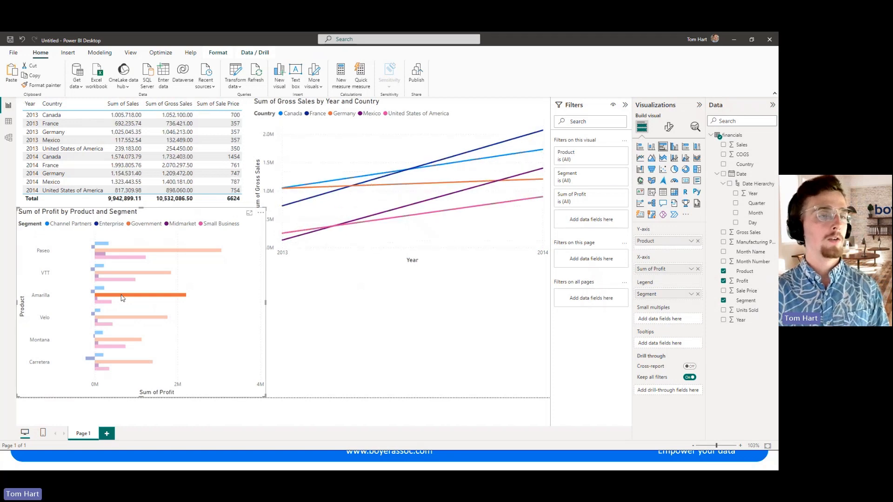
click(122, 295)
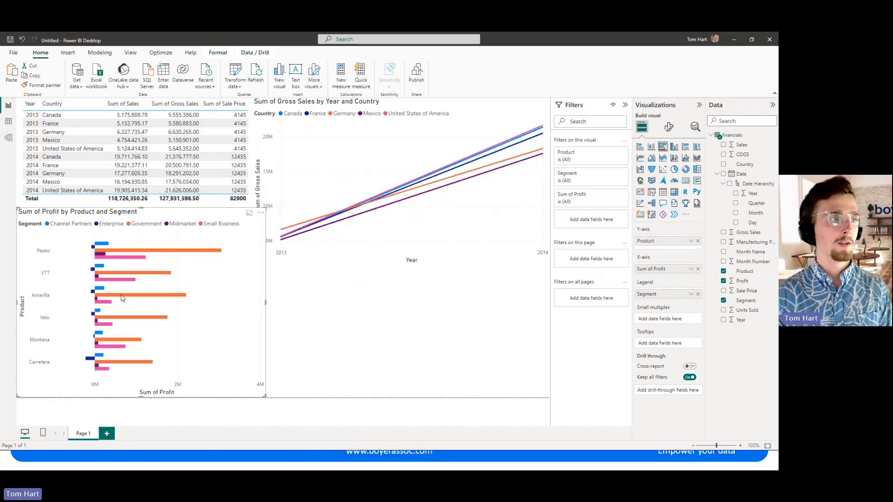
mouse_move(123, 299)
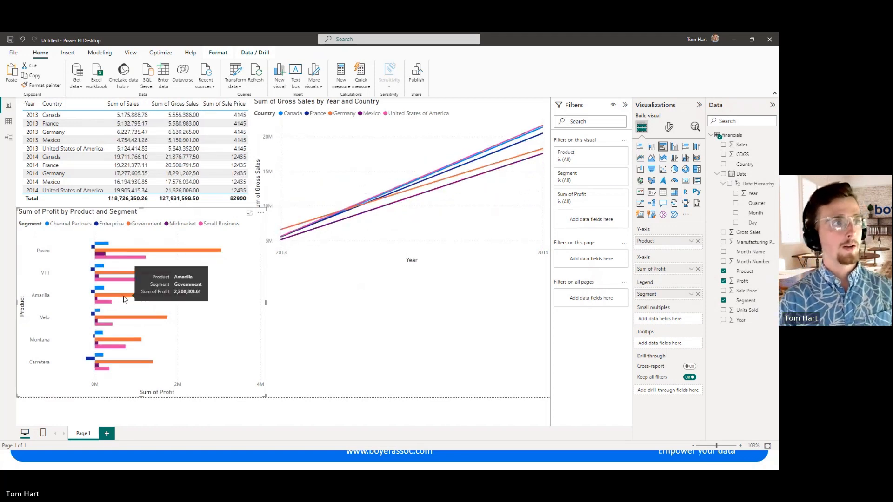
Step: Cross-filter the report by the Government bar of the Amarilla product, clear it, and filter by the table's 2014 Canada row instead
click(124, 299)
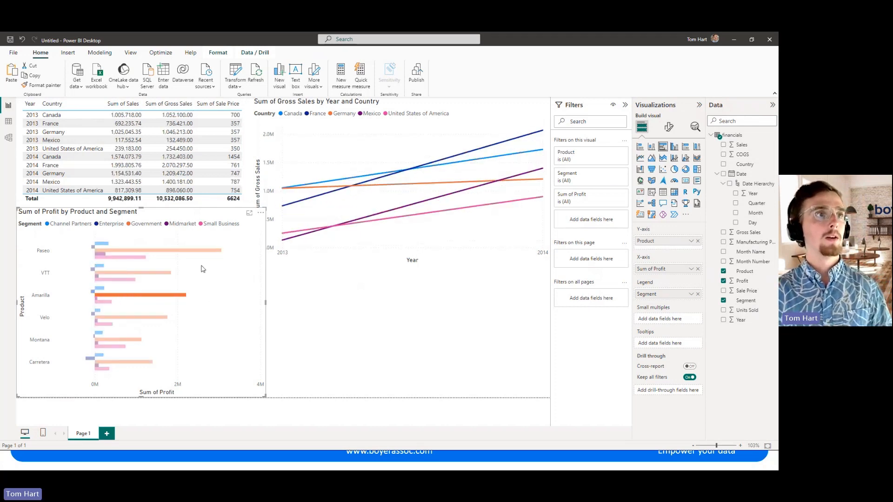
click(132, 298)
click(64, 159)
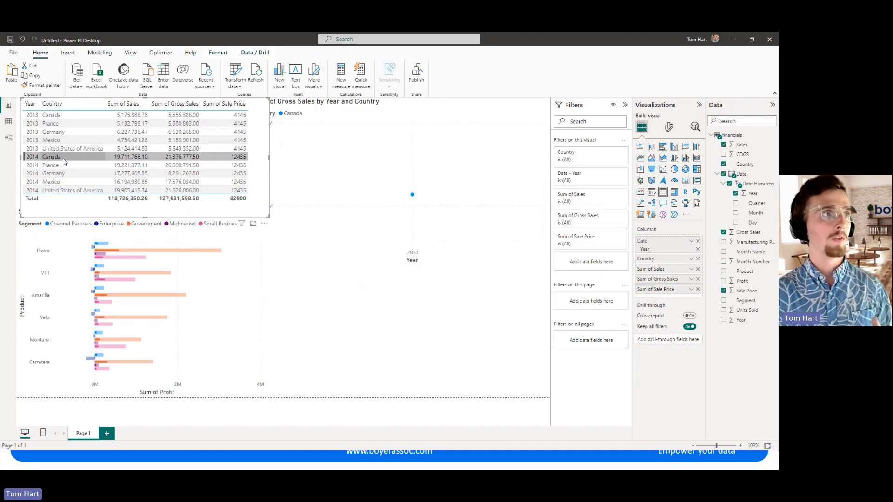
click(64, 159)
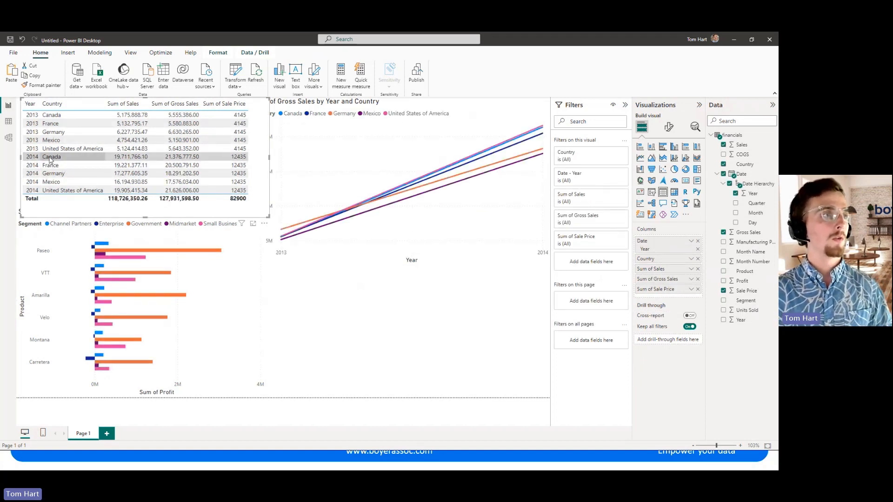
click(51, 159)
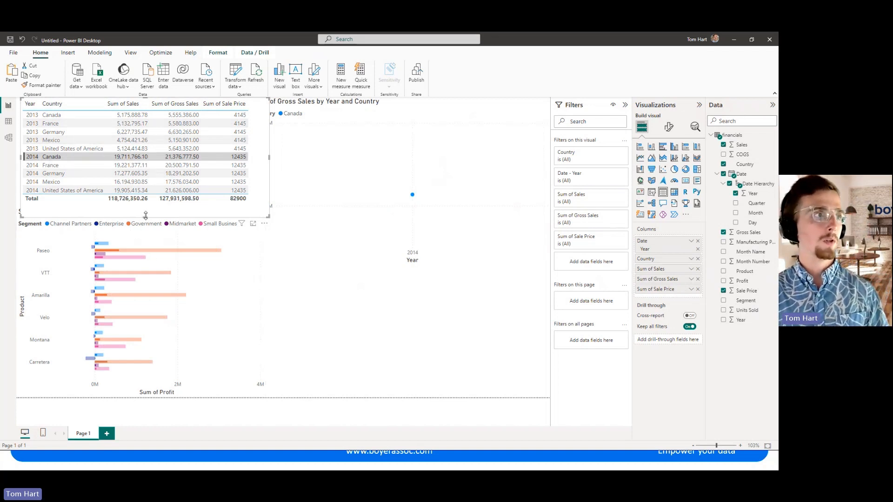
Step: Shrink the table's height until it ends just above the profit chart's title, clear the 2014 Canada row filter, and deselect the table
mouse_move(146, 216)
mouse_down()
mouse_move(145, 206)
mouse_move(147, 259)
mouse_move(149, 207)
mouse_up()
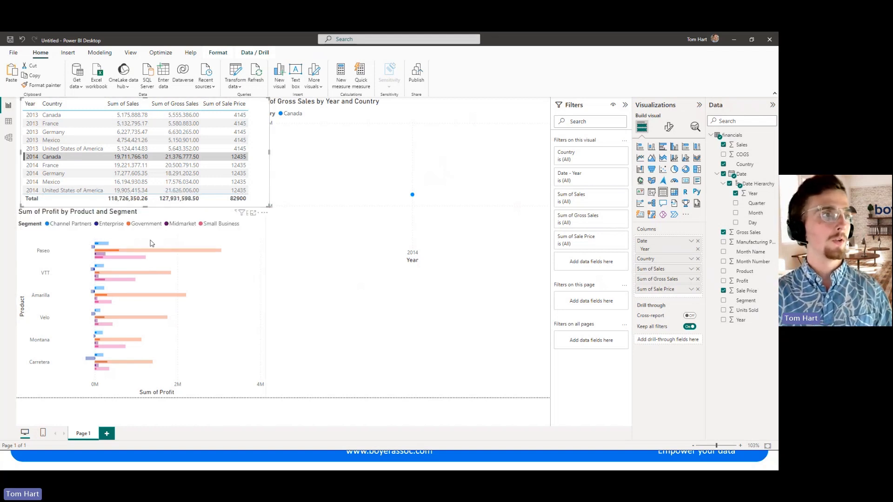
click(80, 160)
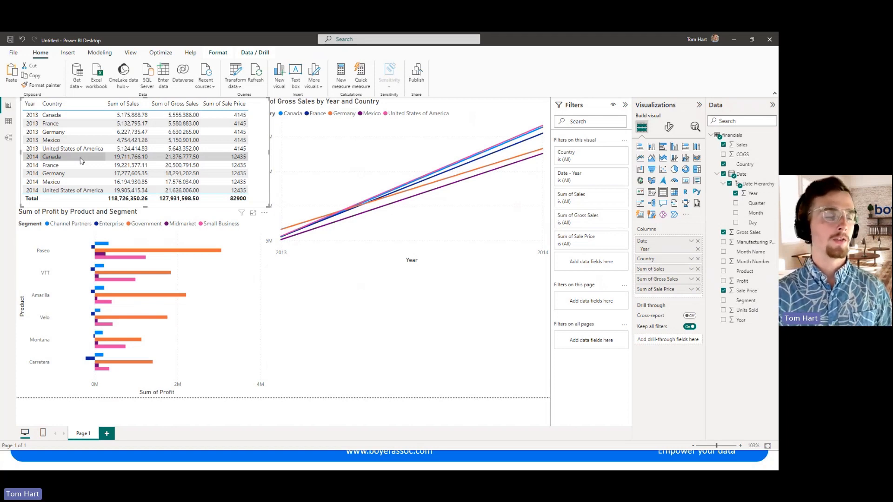
click(347, 281)
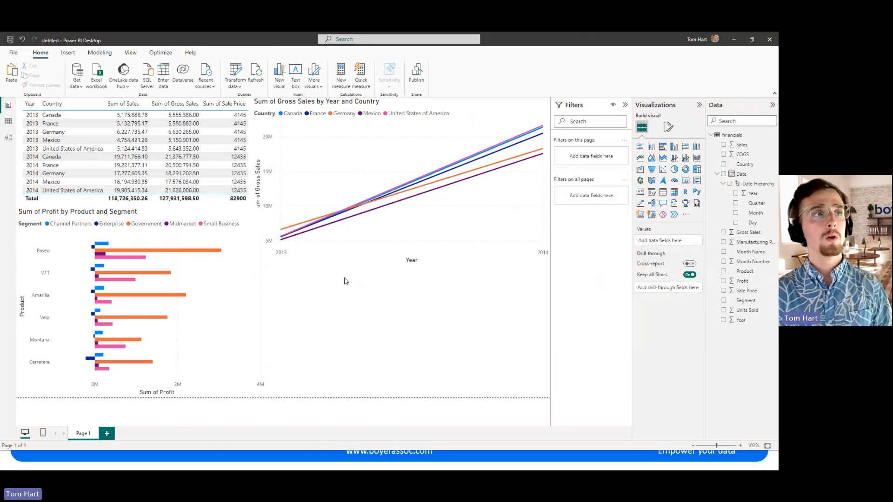
Step: Narrow the table to just past its Sale Price column and extend the gross sales line chart slightly downward
click(248, 208)
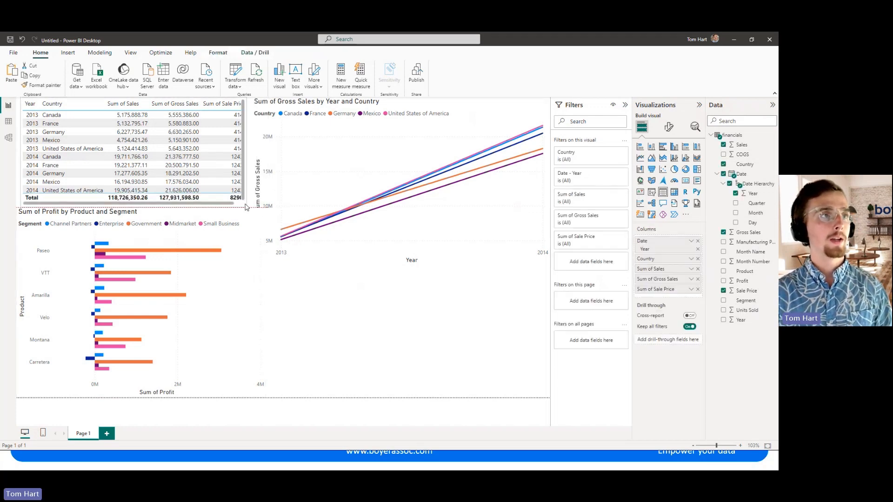
drag(246, 208, 252, 209)
click(329, 312)
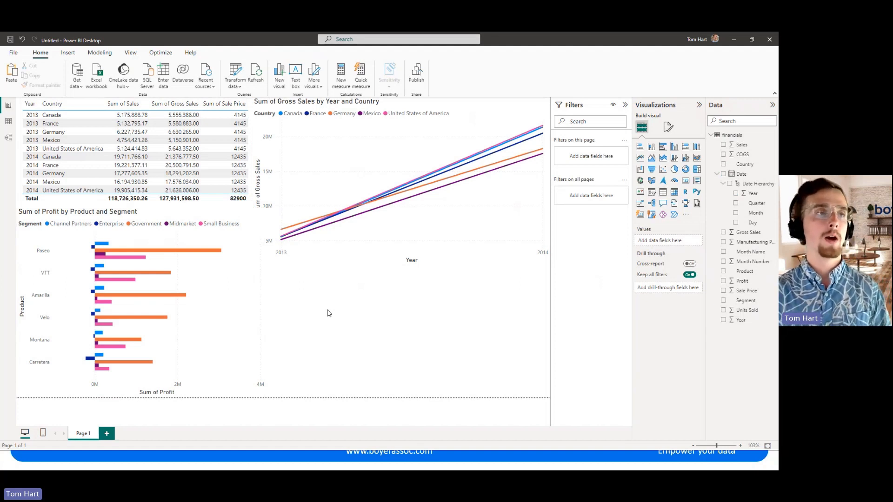
click(390, 263)
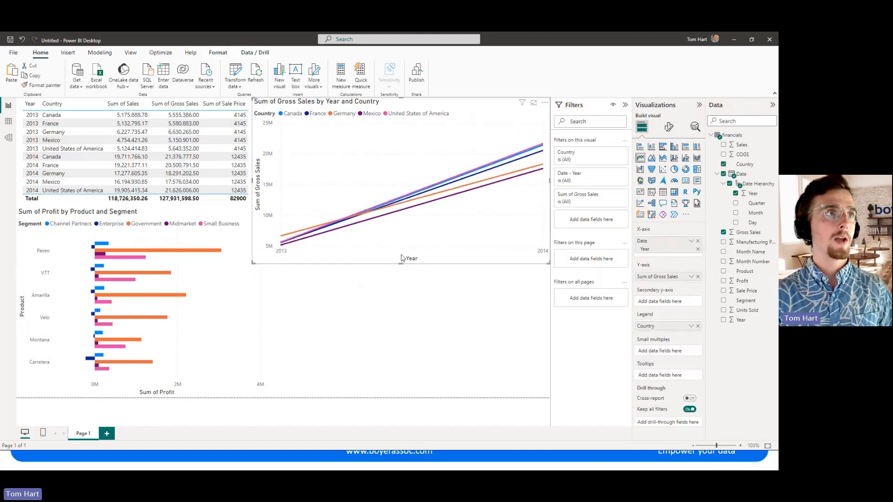
Step: Place the Country column before Year in the table, narrow the Country column slightly, and deselect the table
click(222, 159)
click(222, 159)
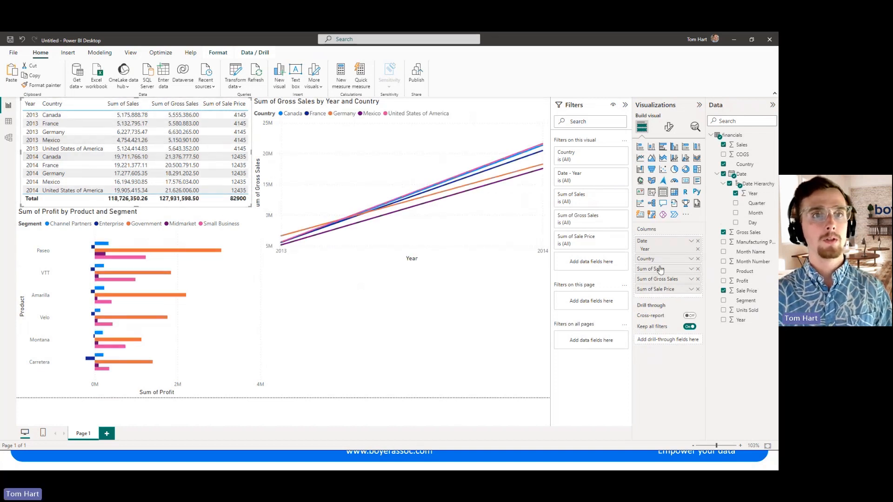
drag(660, 259, 661, 241)
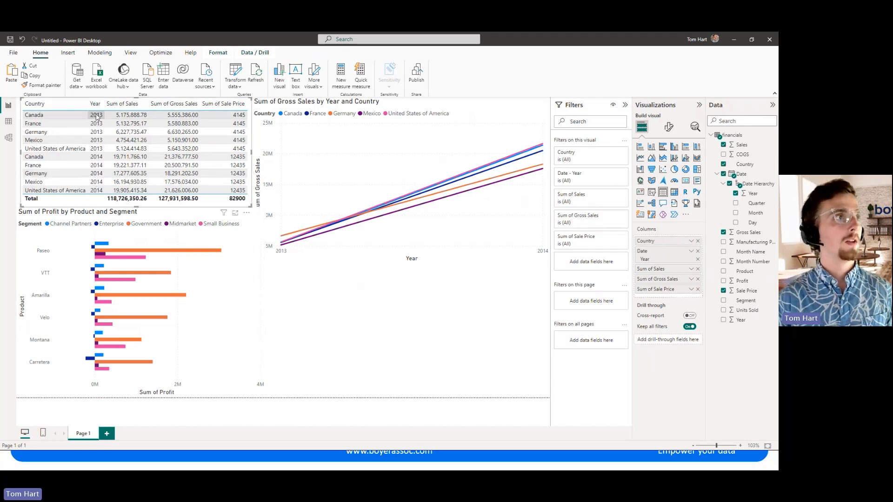
drag(88, 105, 78, 108)
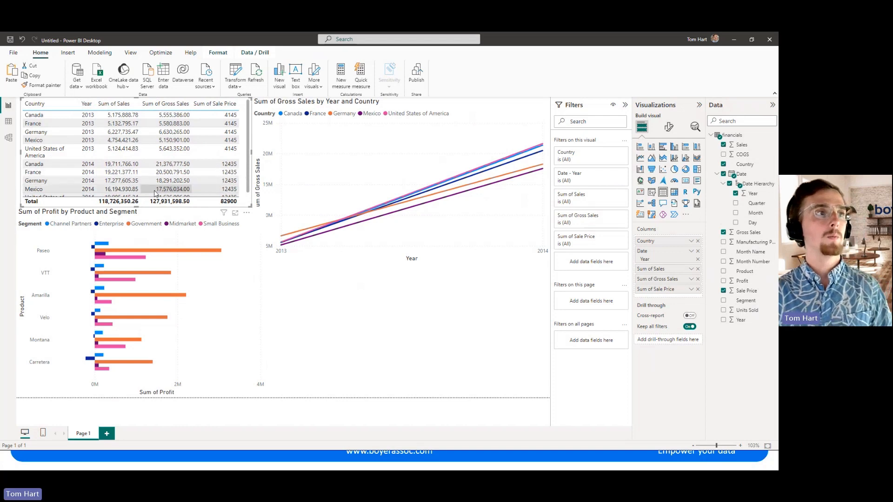
click(415, 342)
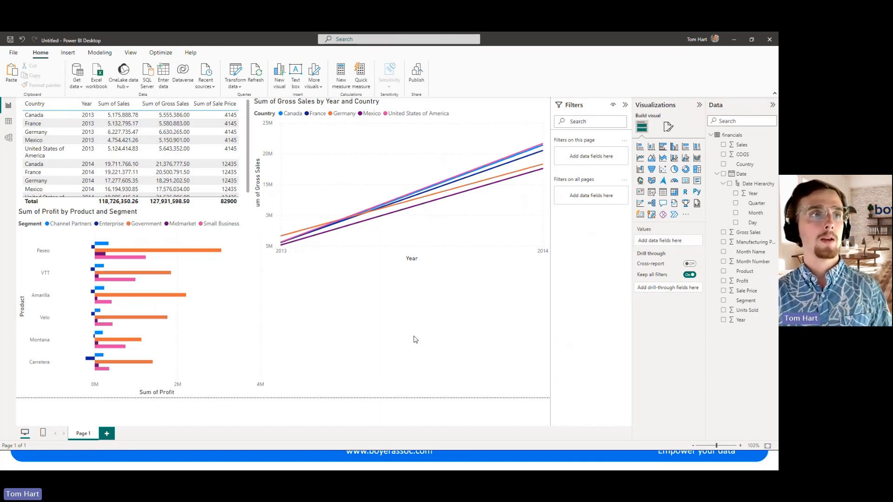
Step: Add a Q&A visual in the empty space below the line chart and expand all its suggested questions
click(663, 206)
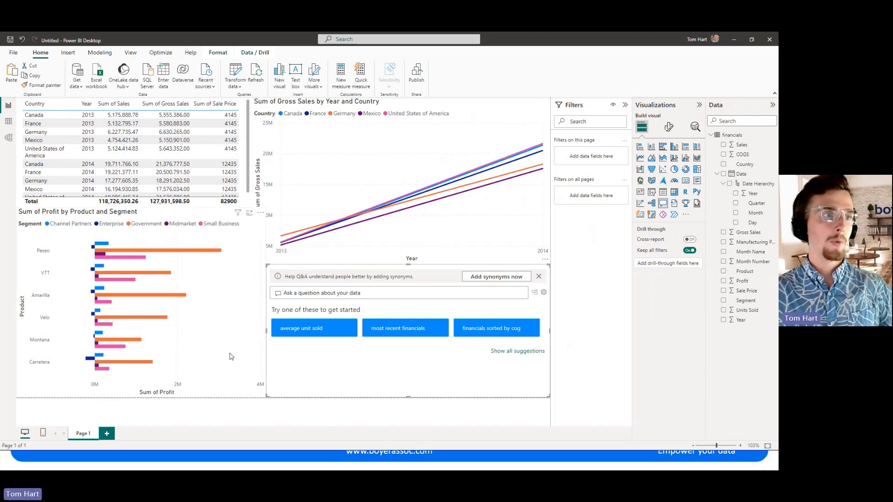
click(514, 351)
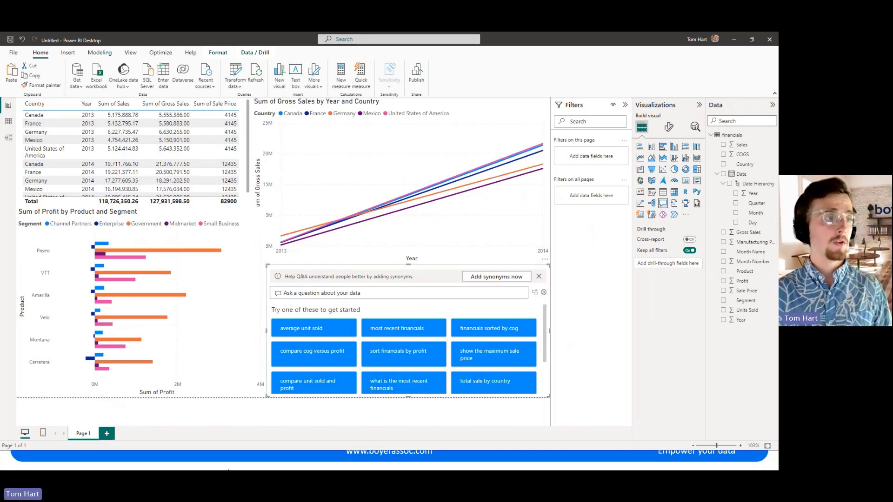
Step: Add a second report page, check the page options on Page 1, and return to Page 2
click(107, 433)
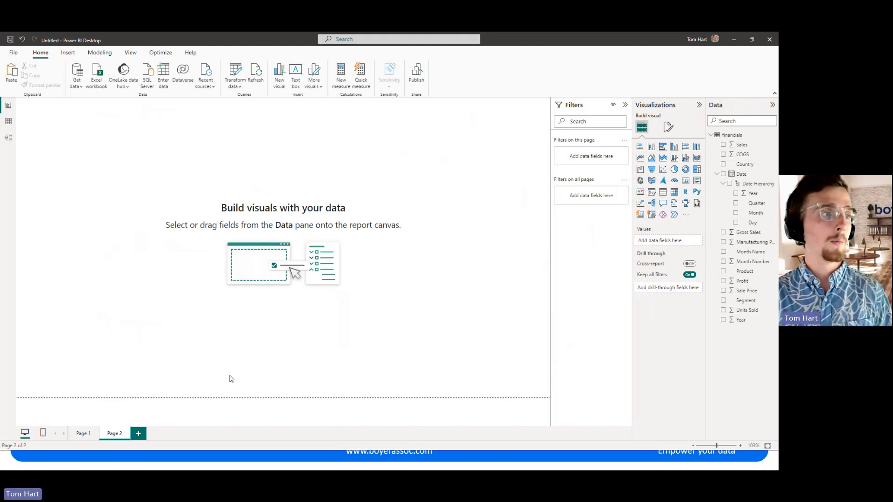
click(83, 434)
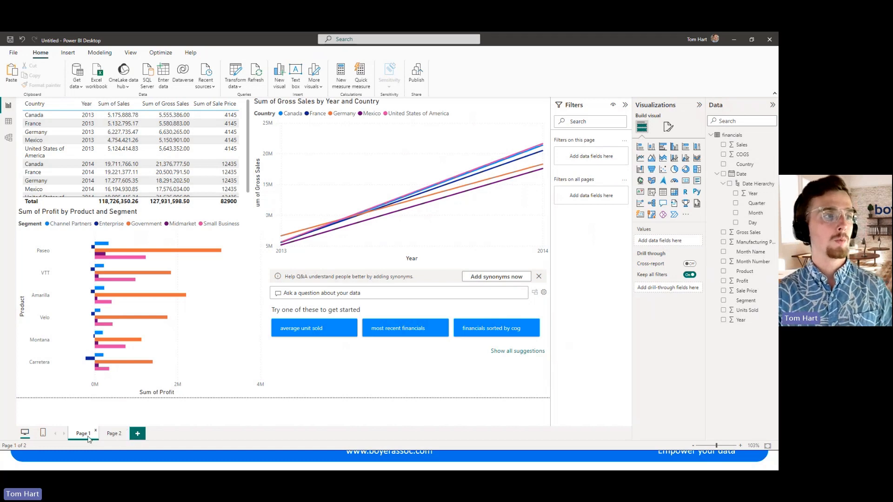
right_click(89, 439)
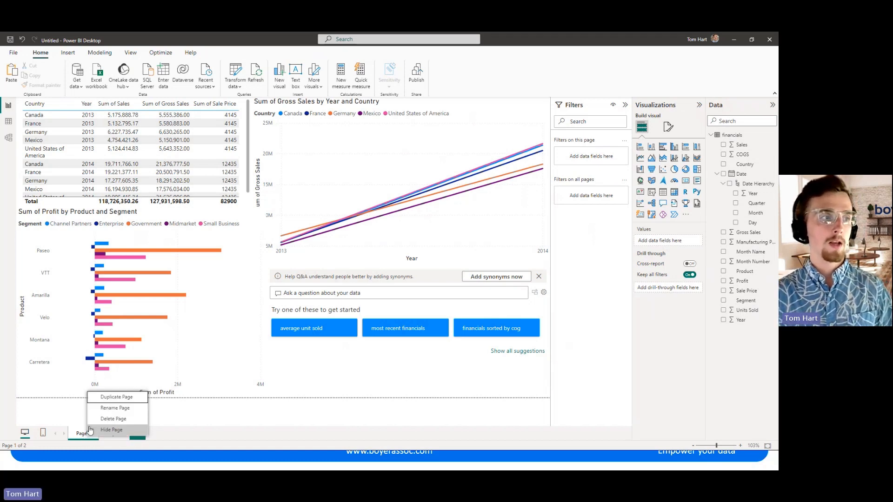
click(86, 436)
click(110, 434)
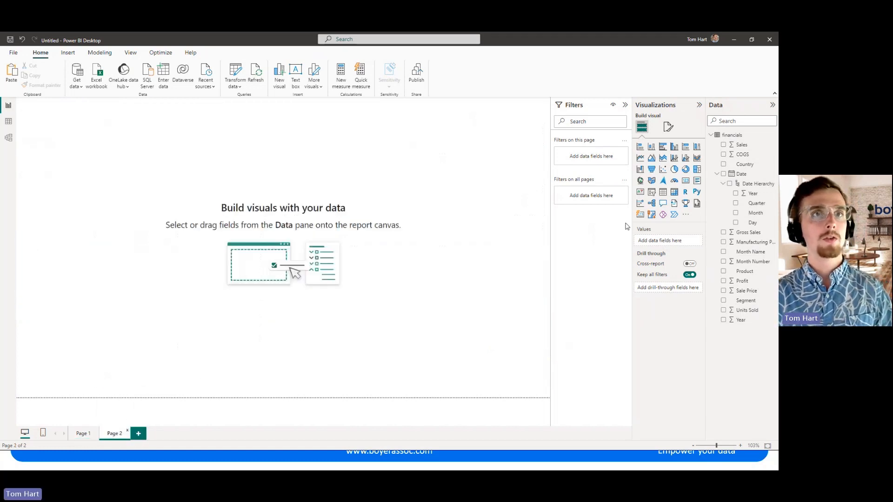
Step: Add a decomposition tree filling most of the page's height and over half its width, analyzing COGS explained by Year, Country and Product
click(651, 204)
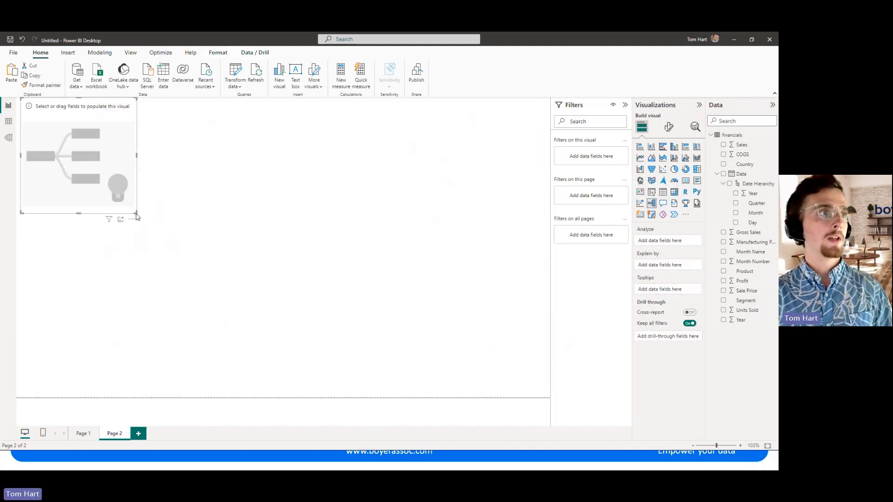
drag(135, 212, 387, 382)
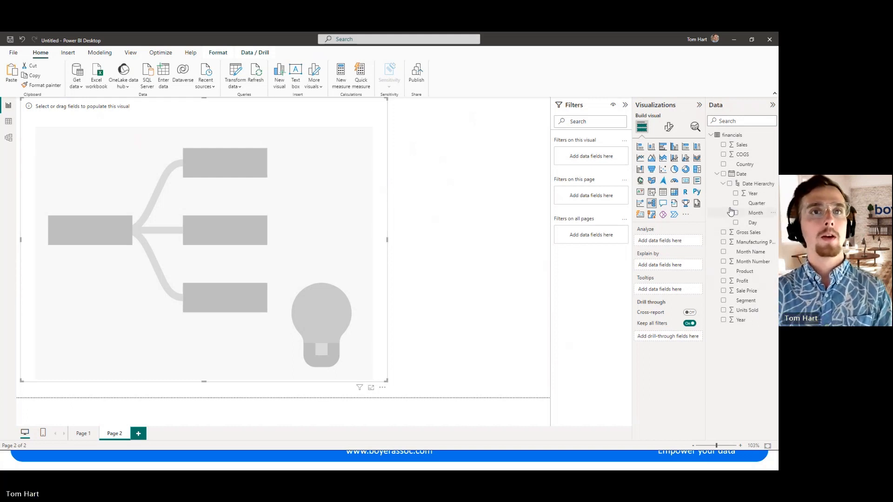
click(724, 154)
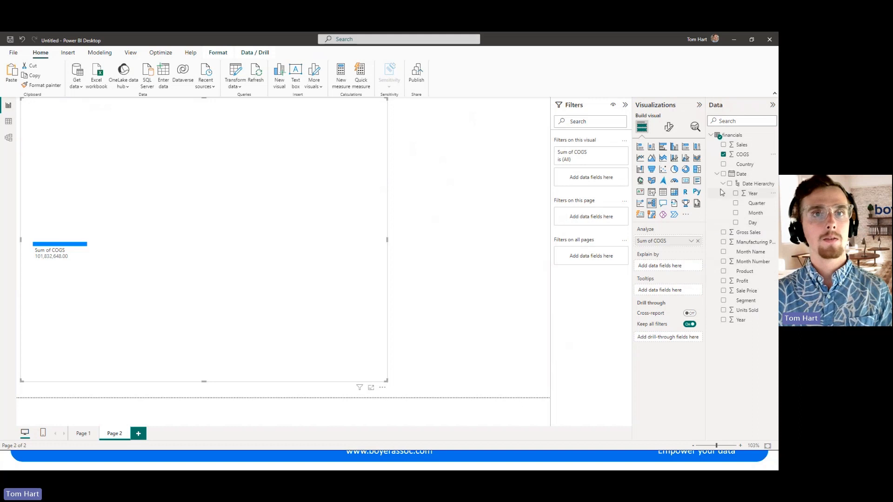
click(735, 193)
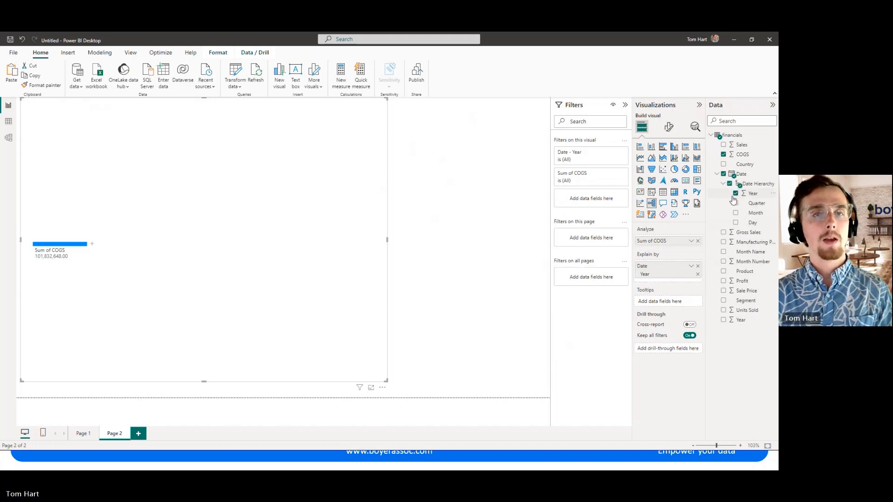
click(724, 164)
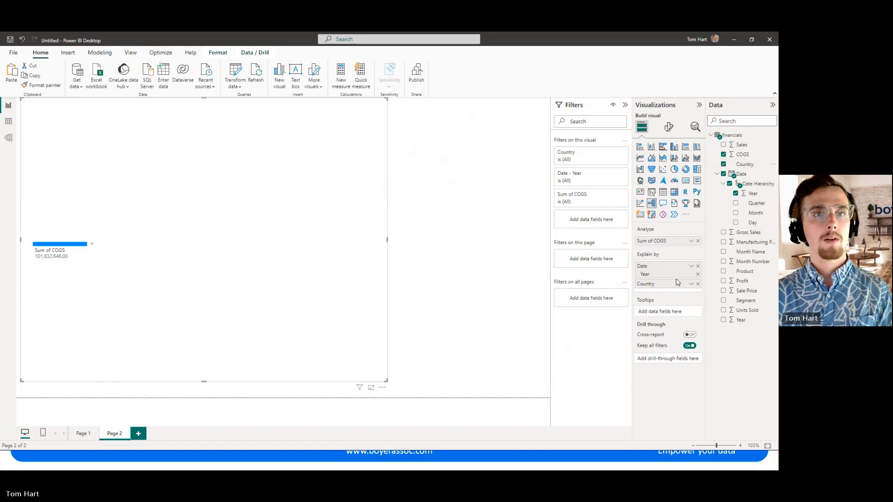
click(723, 271)
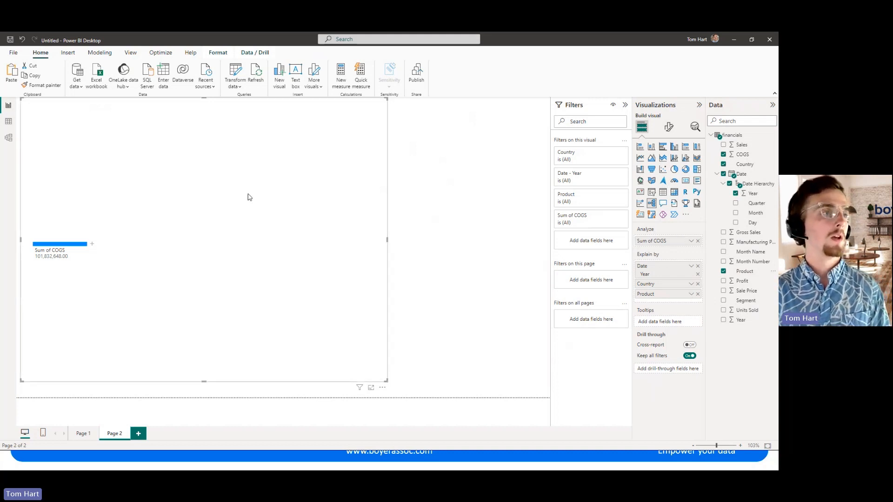
Step: Break down the COGS total by Year in the decomposition tree, and split the 2013 branch by Country
click(92, 247)
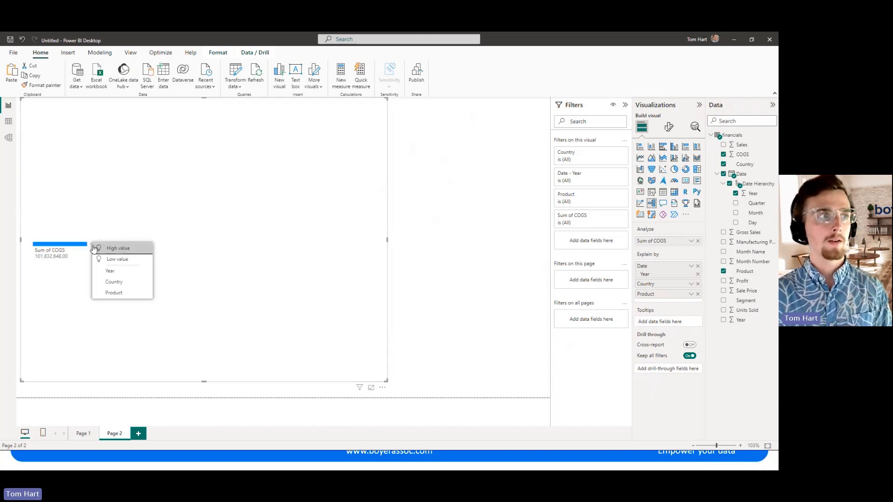
click(117, 272)
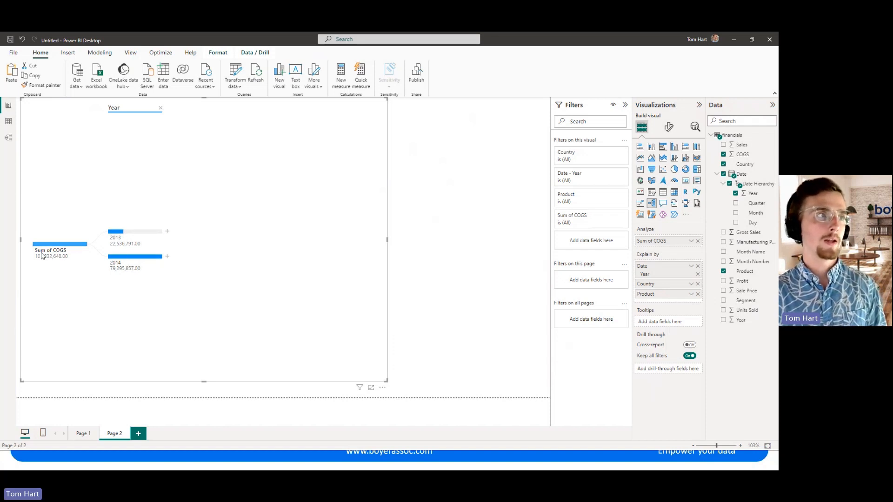
click(167, 231)
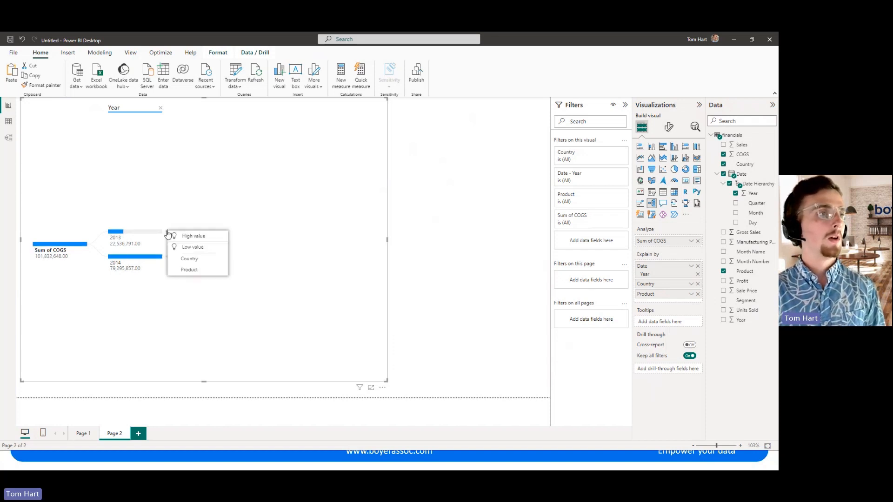
click(196, 260)
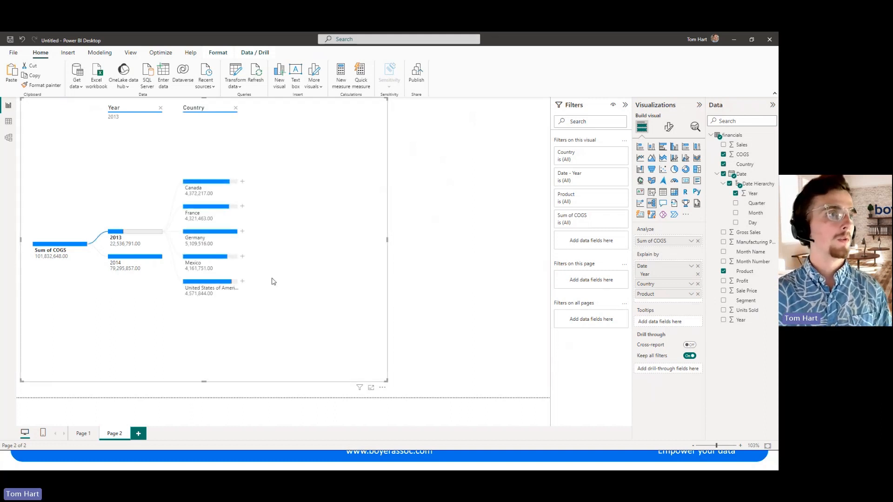
Step: Switch the decomposition tree between the 2013 and 2014 branches to compare their COGS by country, ending on 2014
click(156, 260)
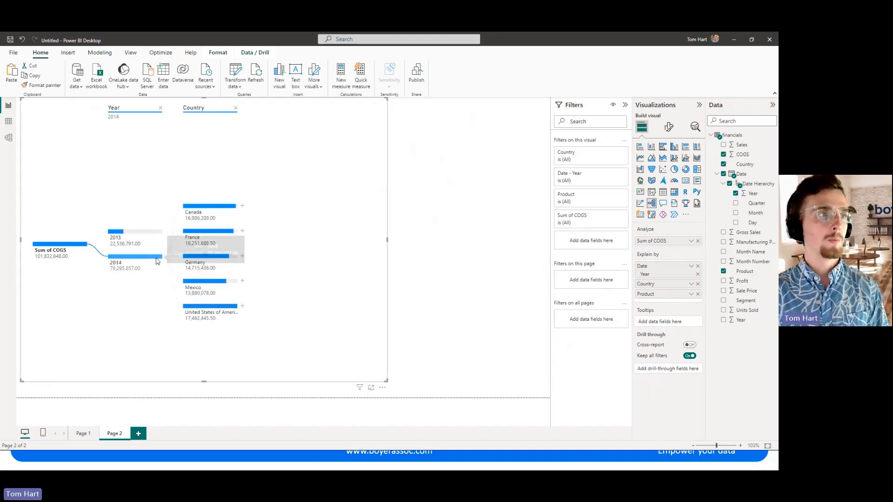
click(155, 233)
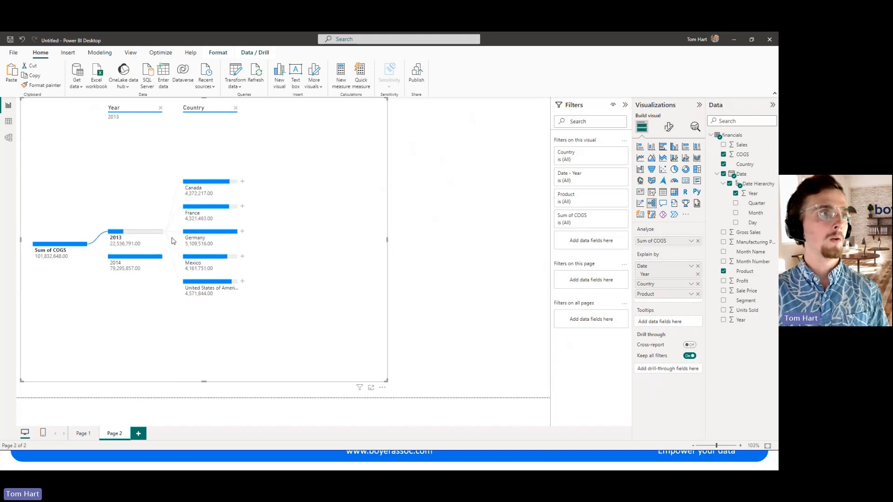
click(144, 234)
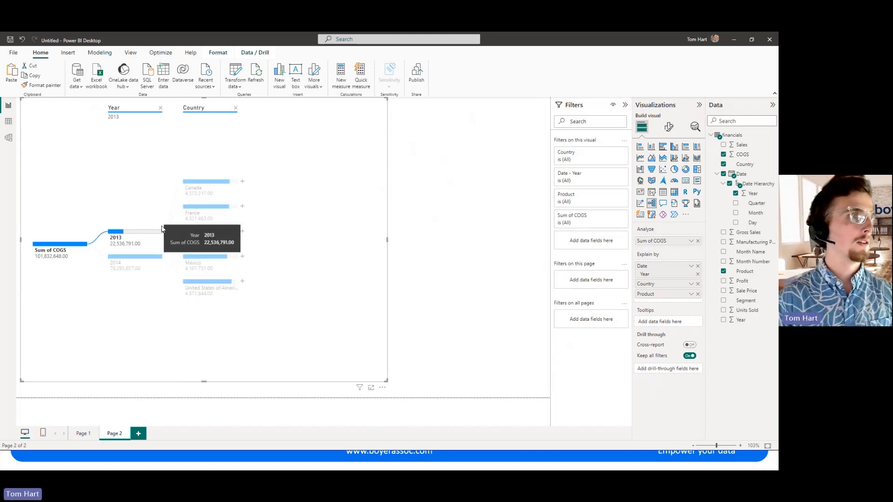
click(141, 238)
click(147, 238)
click(150, 237)
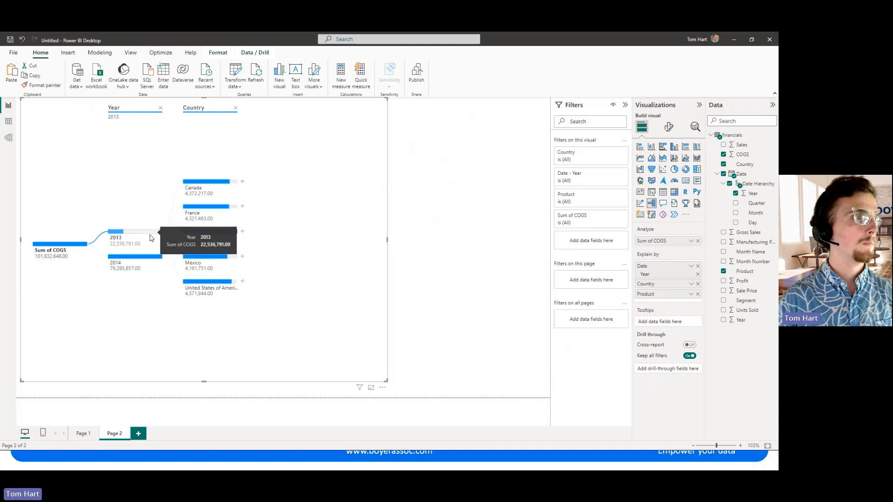
click(152, 257)
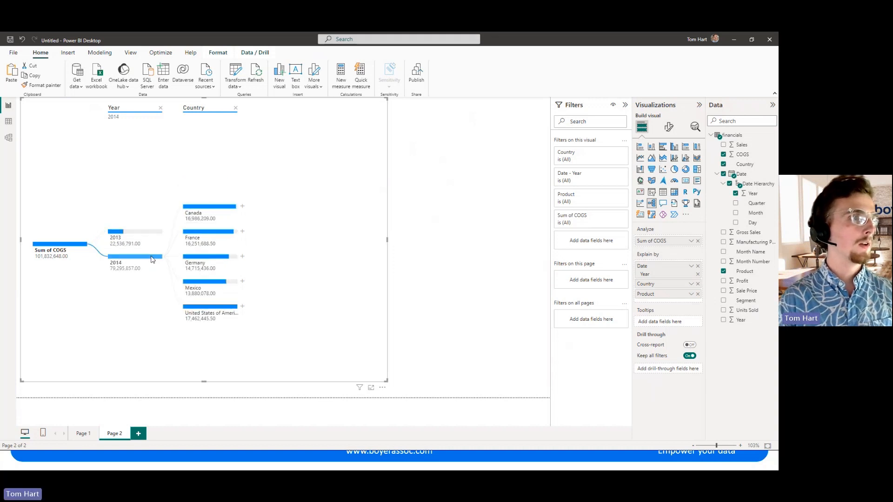
Step: Expand the 2013 branch of the decomposition tree and split its Canada node by Product
click(158, 234)
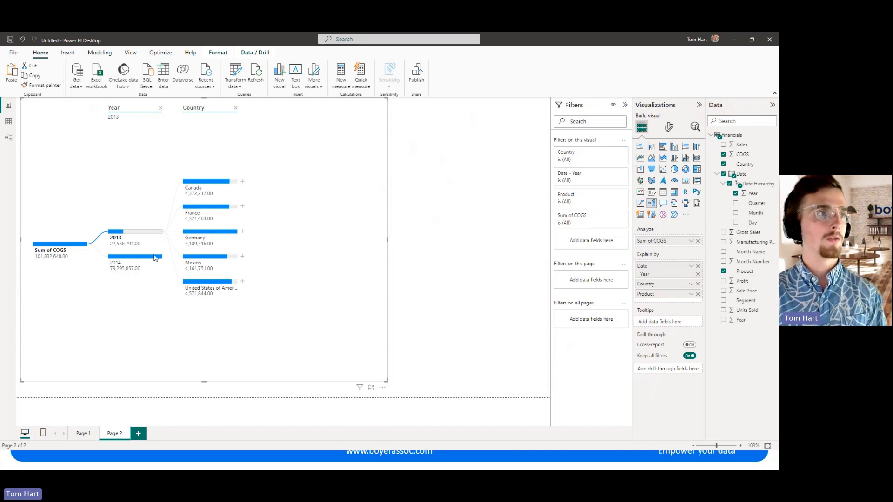
click(243, 183)
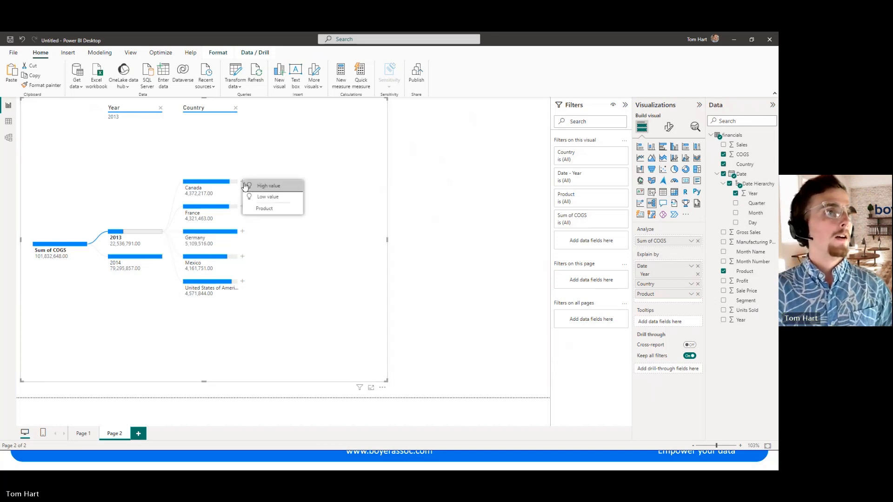
click(270, 211)
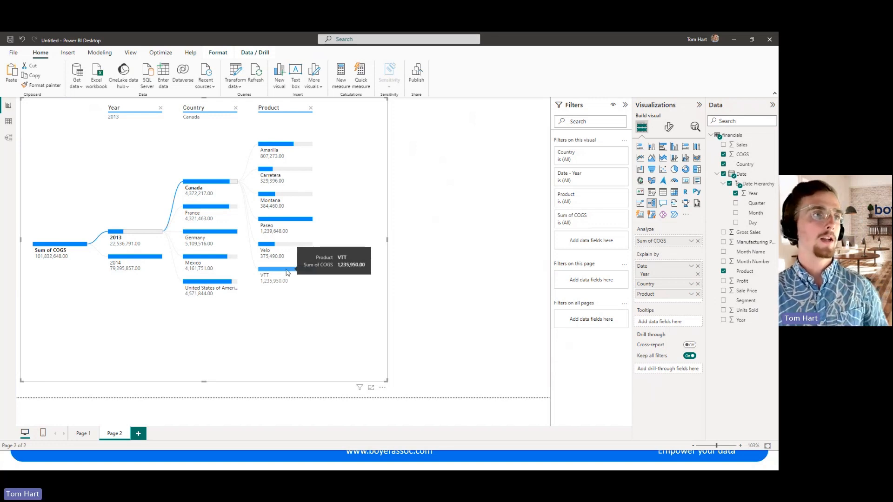
Step: Switch the tree to the 2014 branch and compare COGS by product for Germany, United States of America and Canada, ending on Canada
click(135, 256)
click(207, 257)
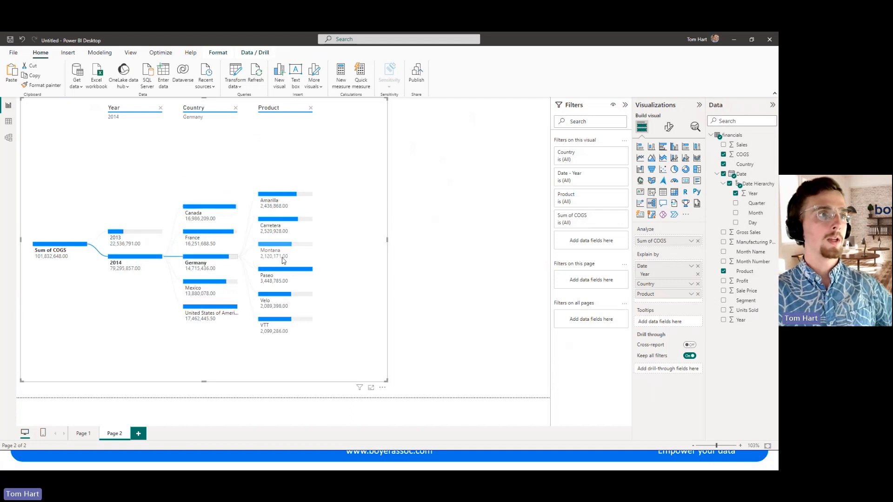
click(225, 283)
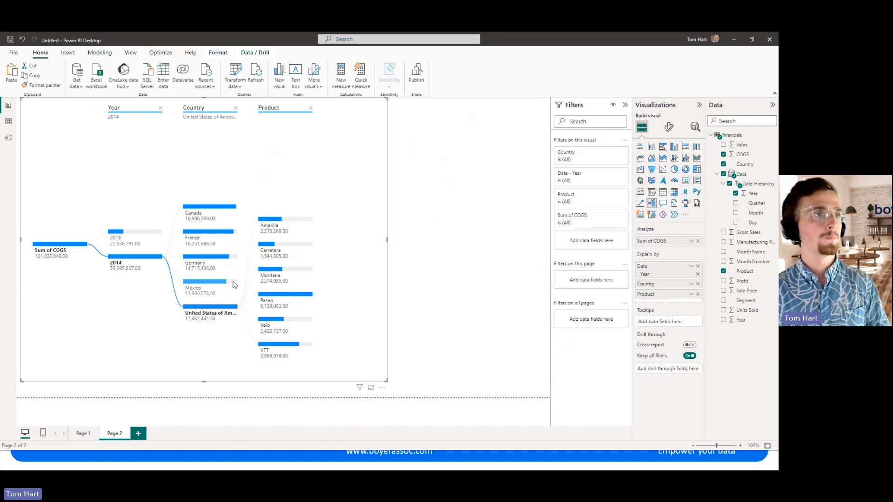
click(226, 212)
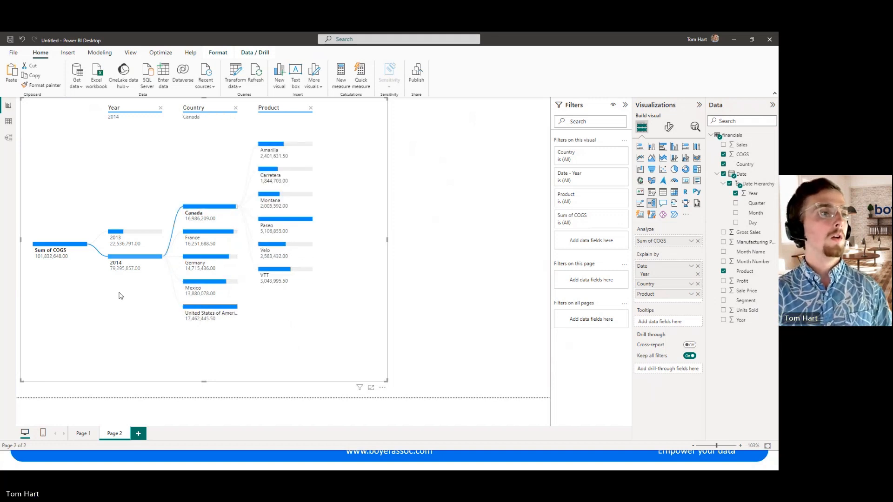
Step: Return to Page 1 and save the report in the Demo Files folder as Financial Data Demo Report
click(83, 434)
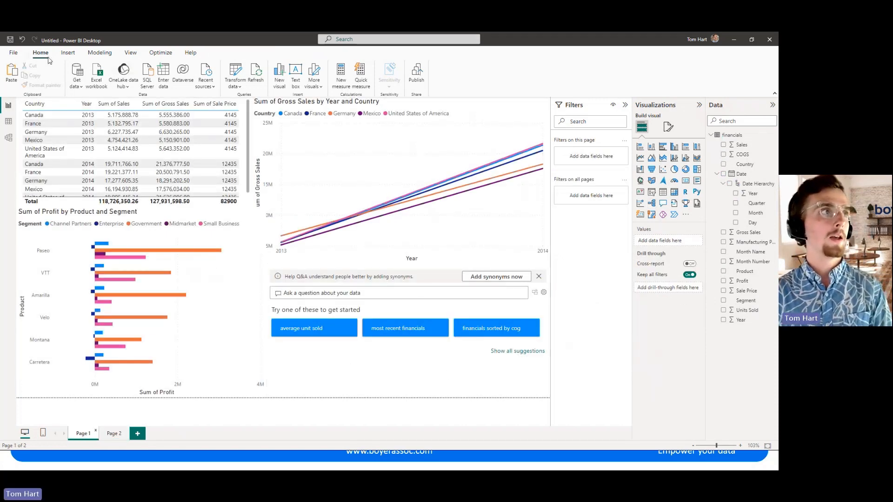
click(15, 53)
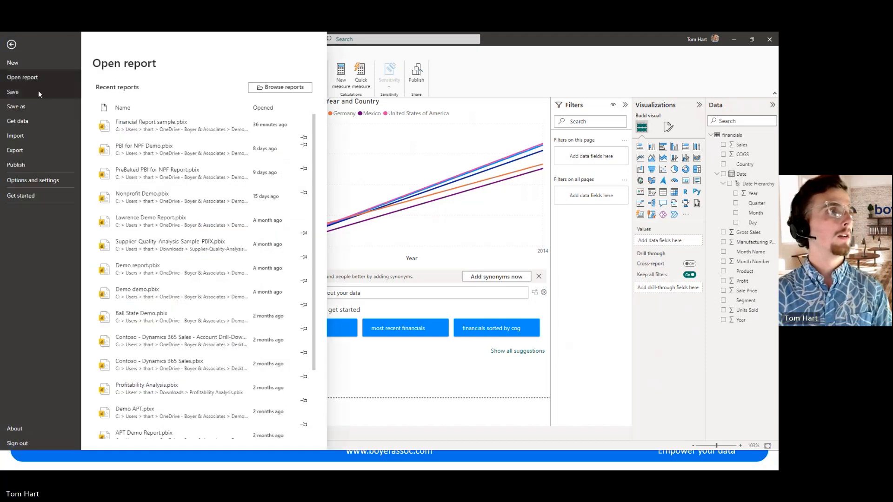
click(38, 94)
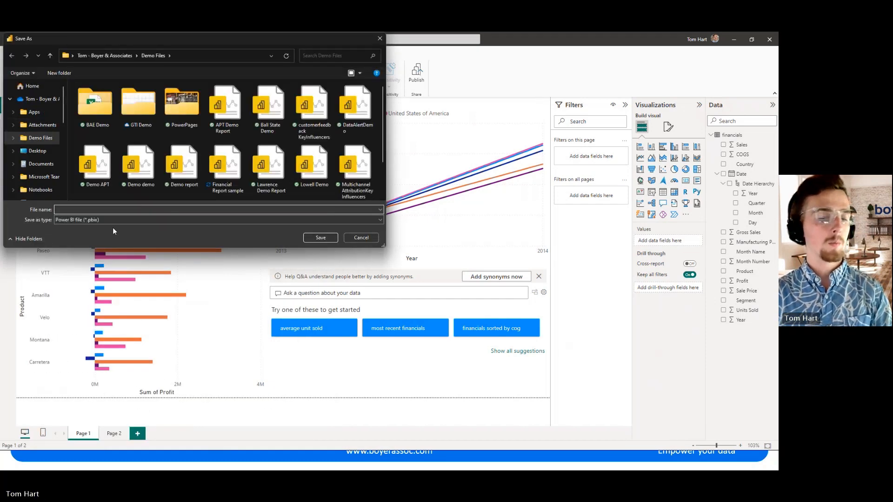
text(Financi)
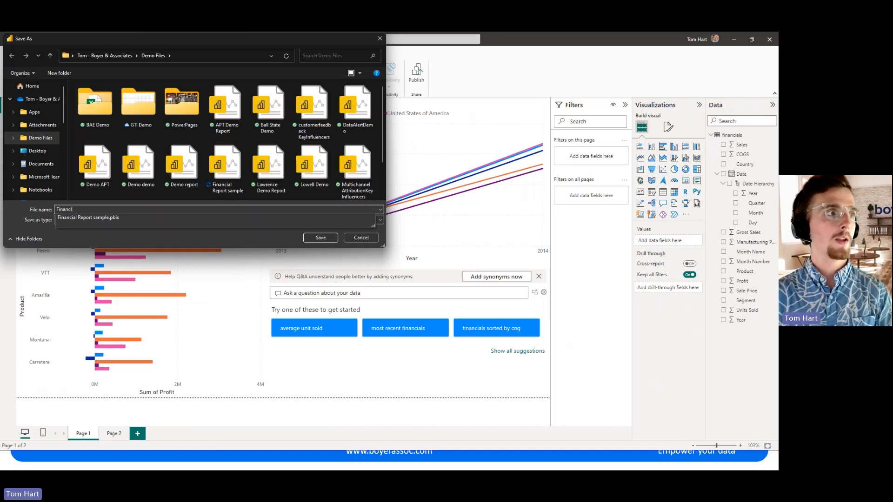
text(al Data Demo Report)
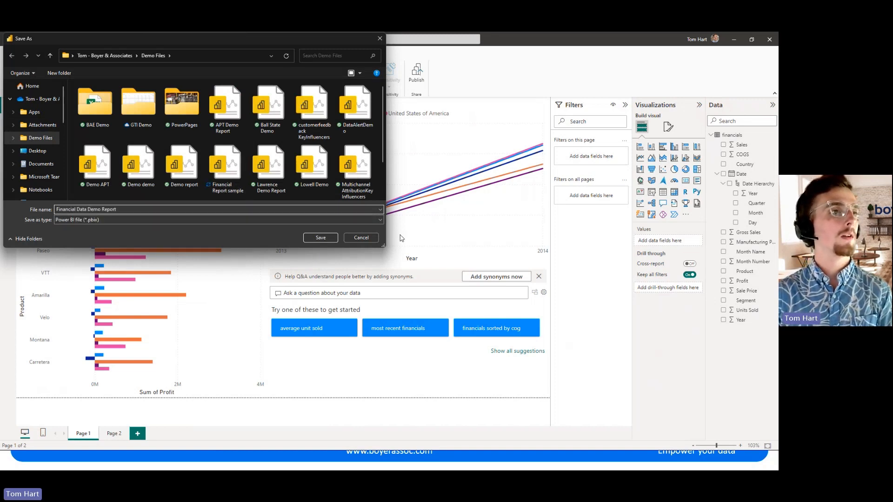
click(325, 236)
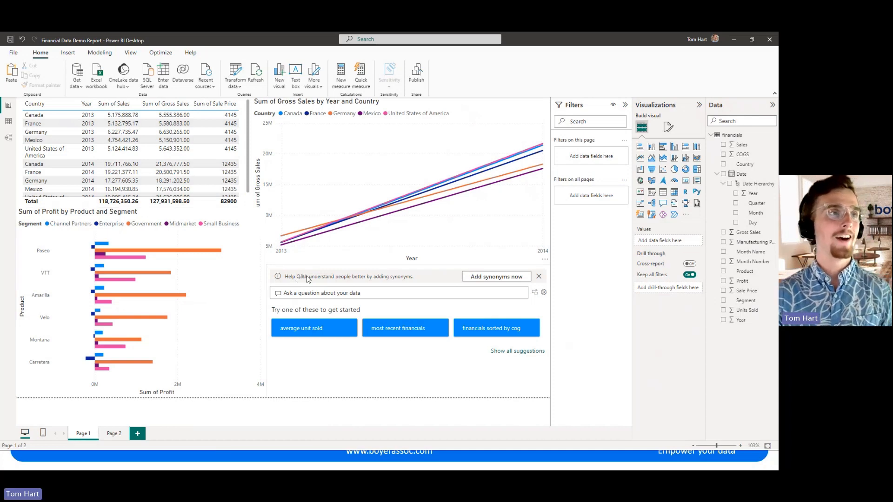
Step: Publish the report to My workspace and open the published copy in the Power BI service
click(417, 77)
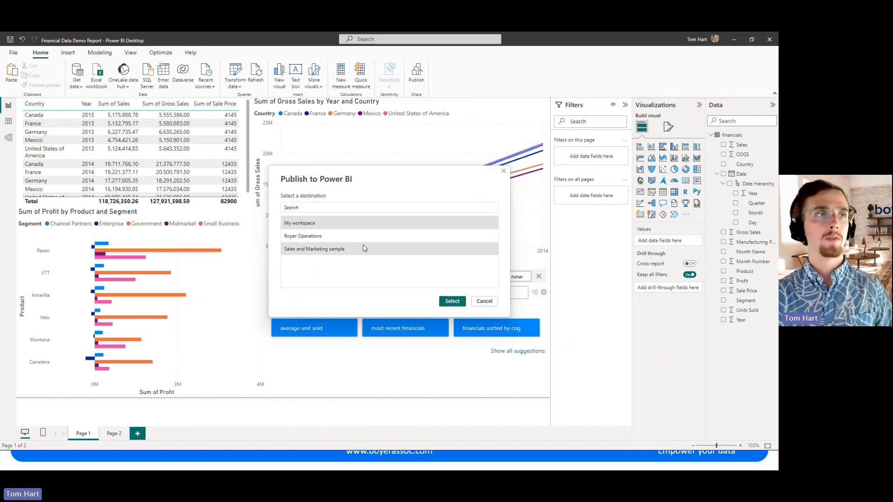
click(447, 302)
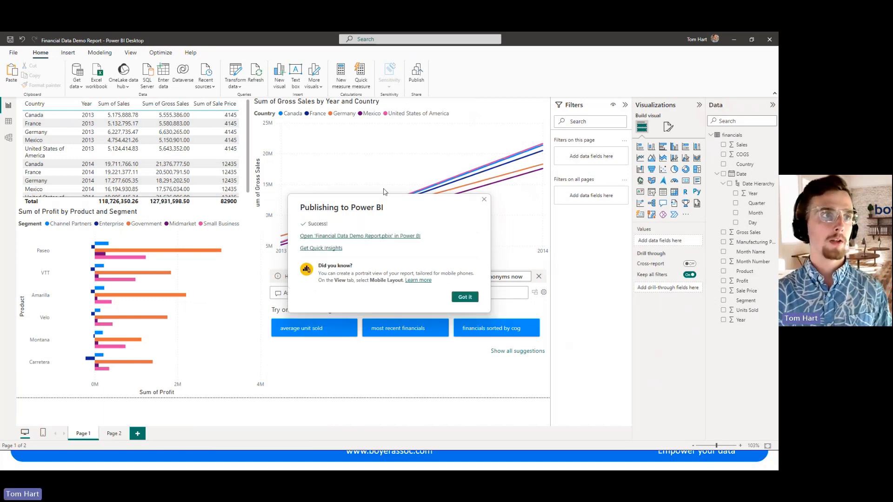
click(386, 236)
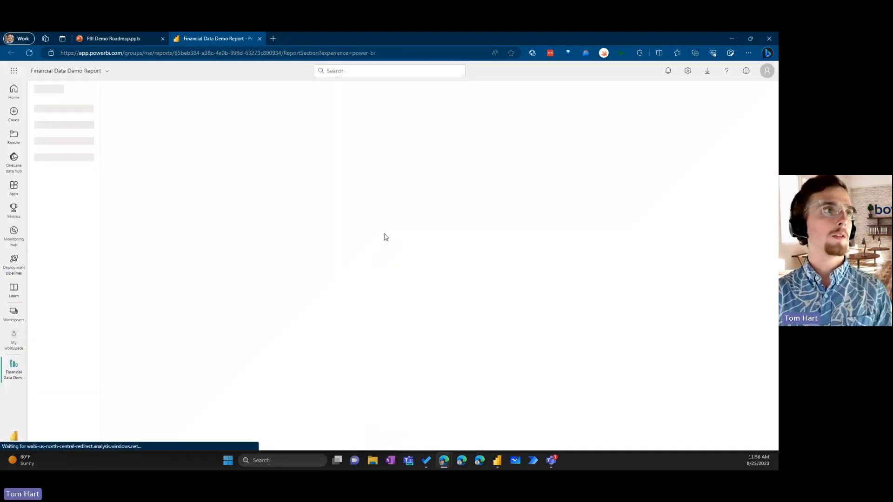
Step: Switch to the PBI Demo Roadmap presentation, advance to the publishing and permissions item, and return to the published report
click(114, 34)
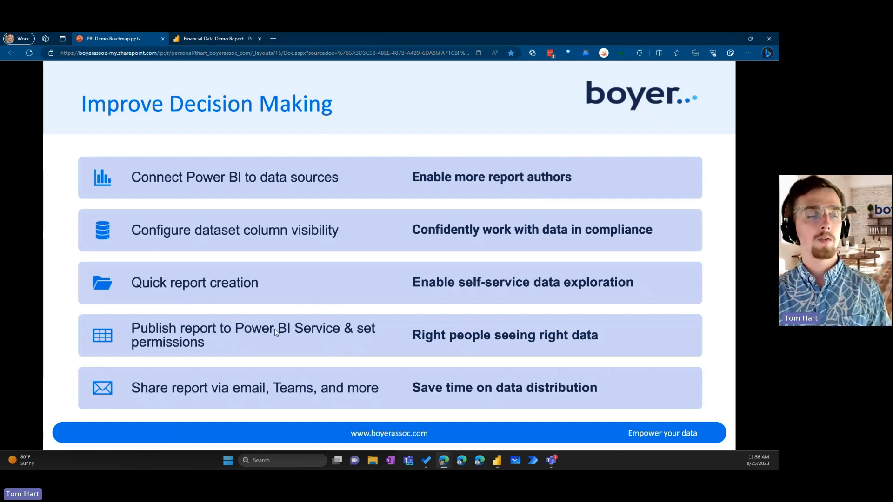
key(Right)
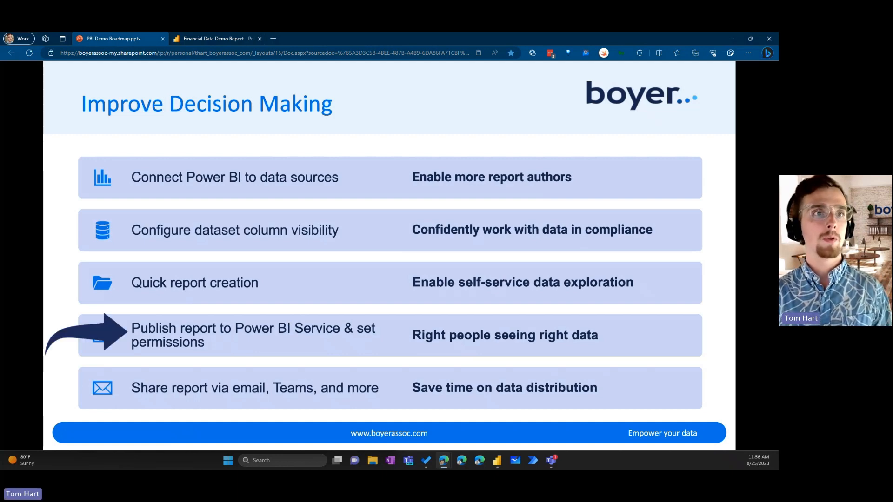
click(206, 36)
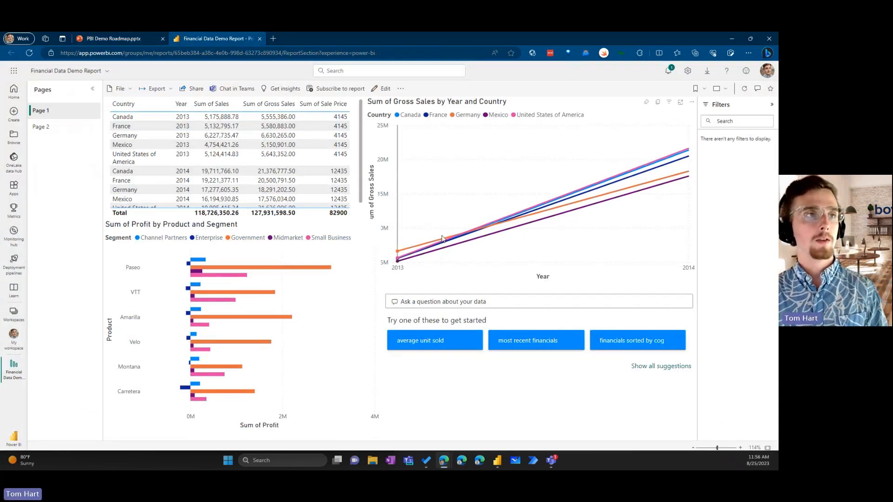
Step: View both pages of the published report, try the suggested Q&A question "average unit sold" on Page 1, and clear it
click(62, 127)
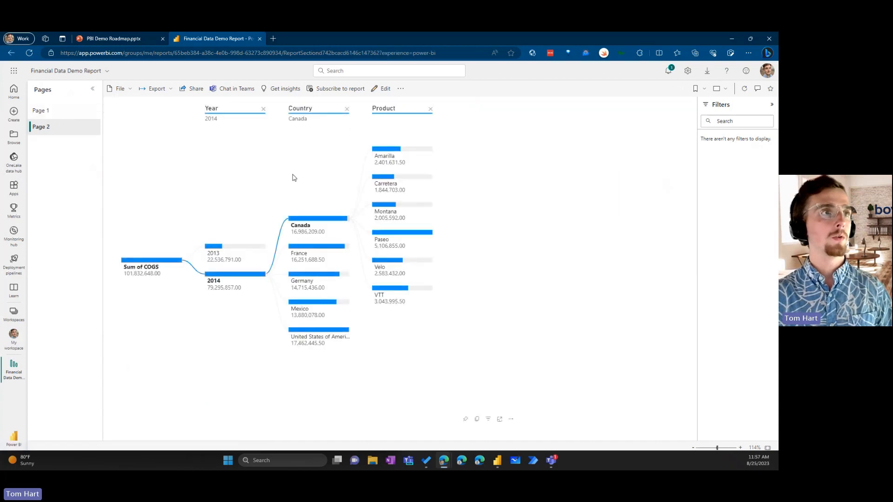
click(56, 112)
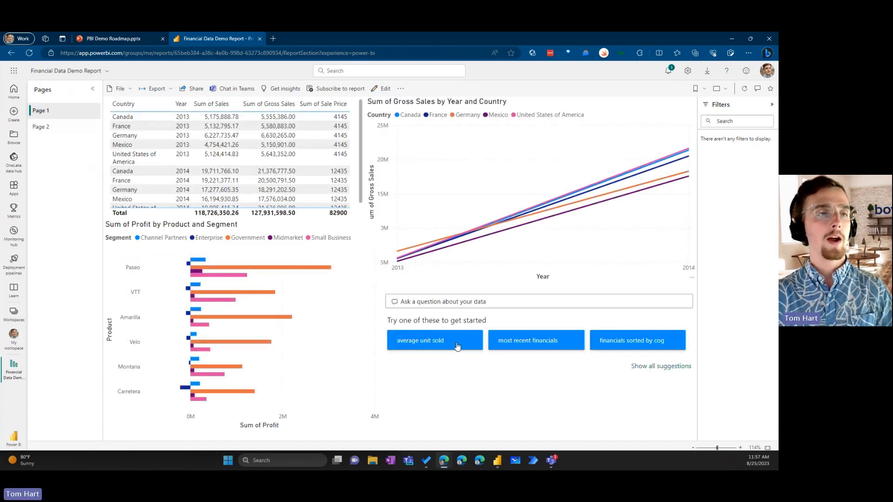
click(457, 346)
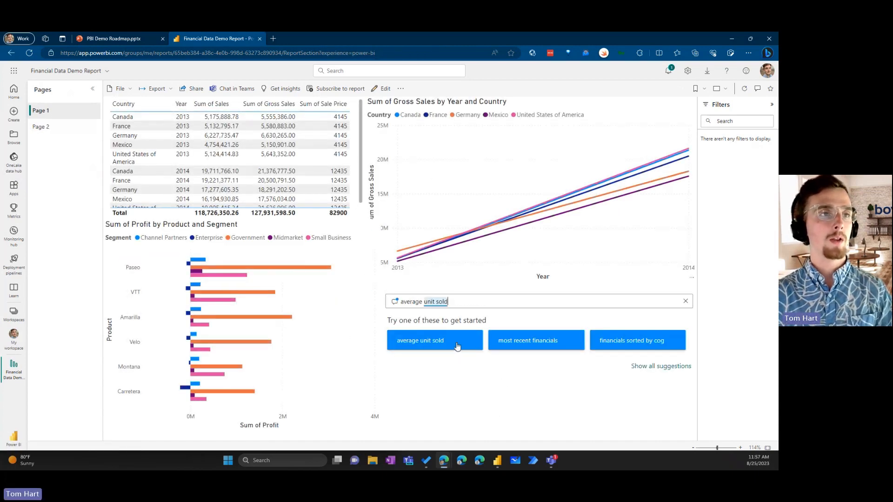
triple_click(488, 306)
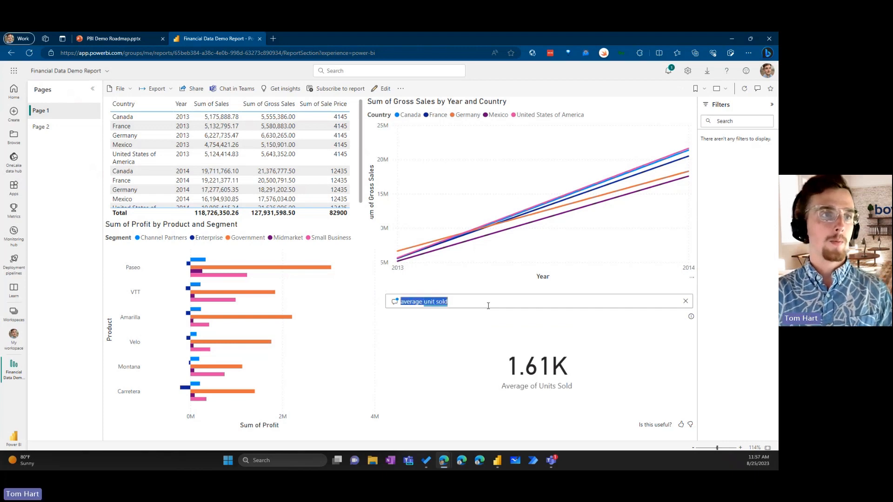
click(687, 303)
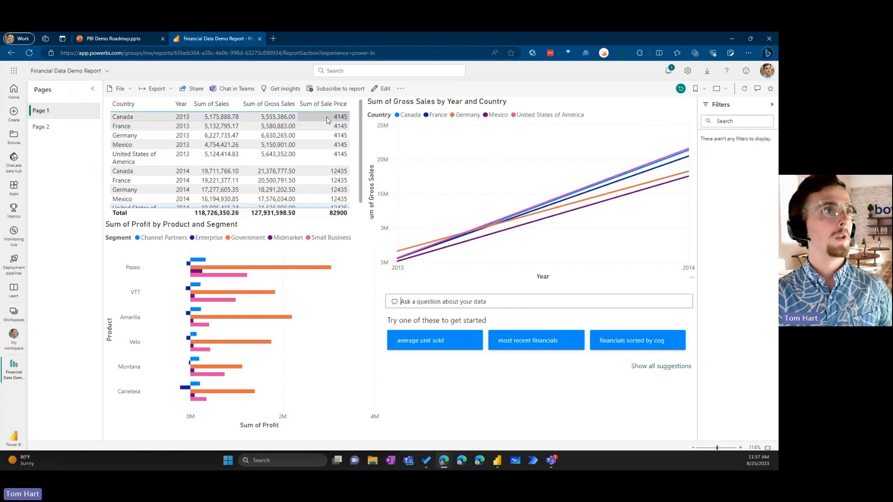
Step: Open the report's permission management and examine who a new sharing link can work for, closing it without creating a link
click(134, 92)
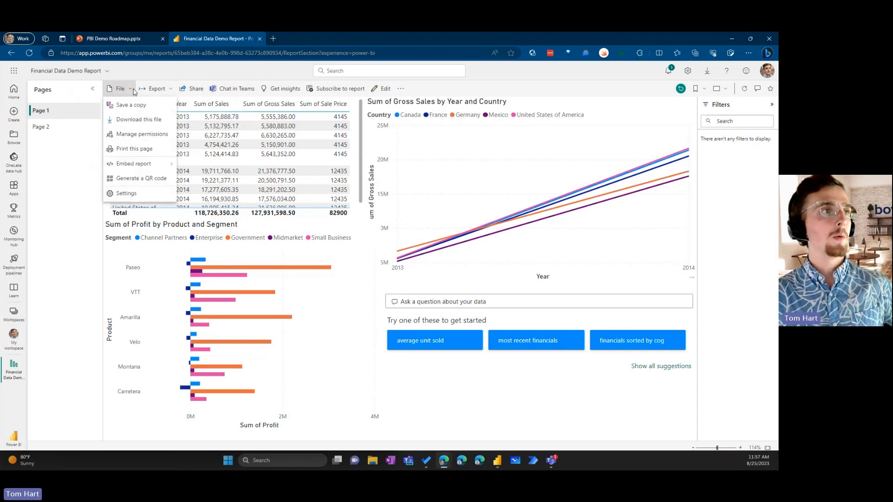
click(155, 134)
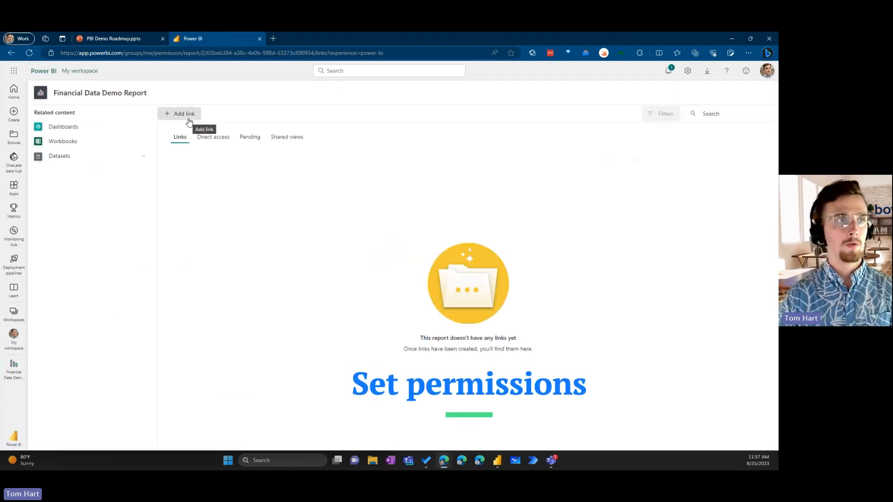
click(189, 122)
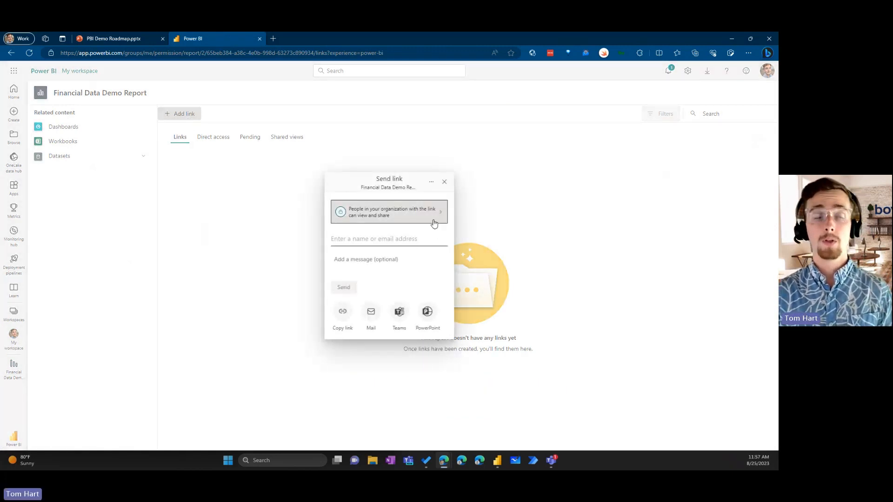
click(434, 224)
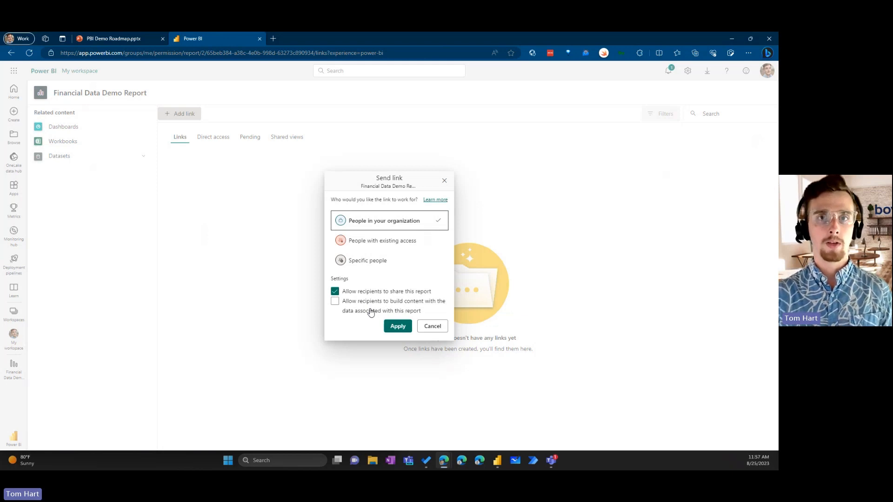
click(435, 326)
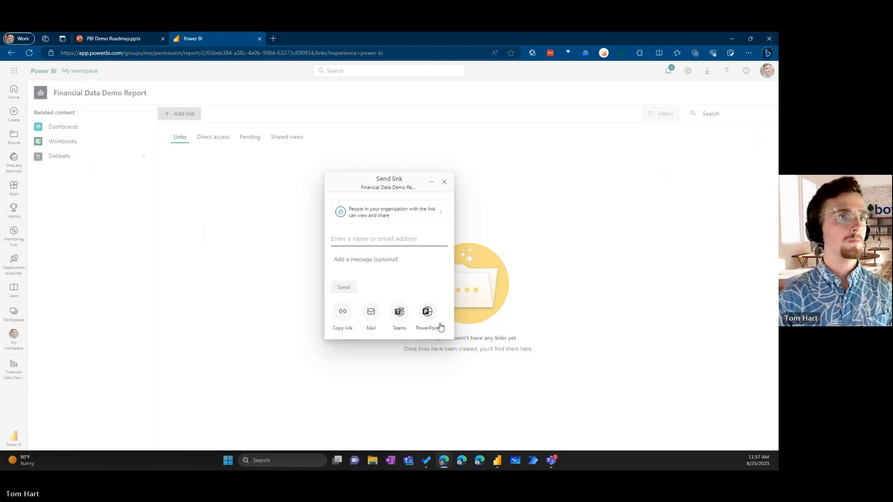
click(444, 182)
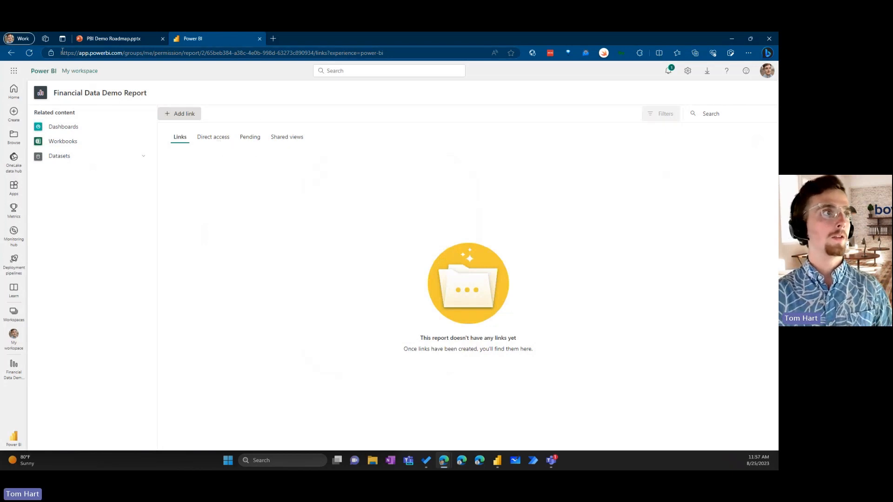
Step: Return to the report, review its link-sharing options, and close them without sending
click(11, 54)
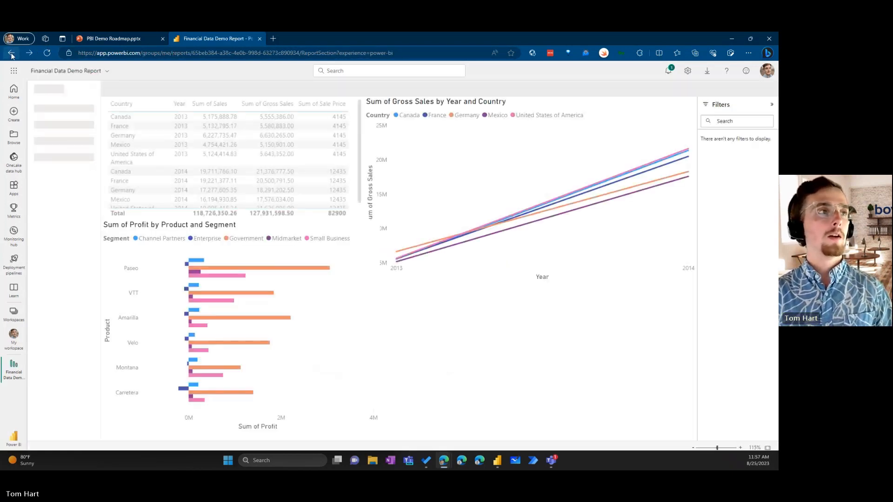
click(194, 89)
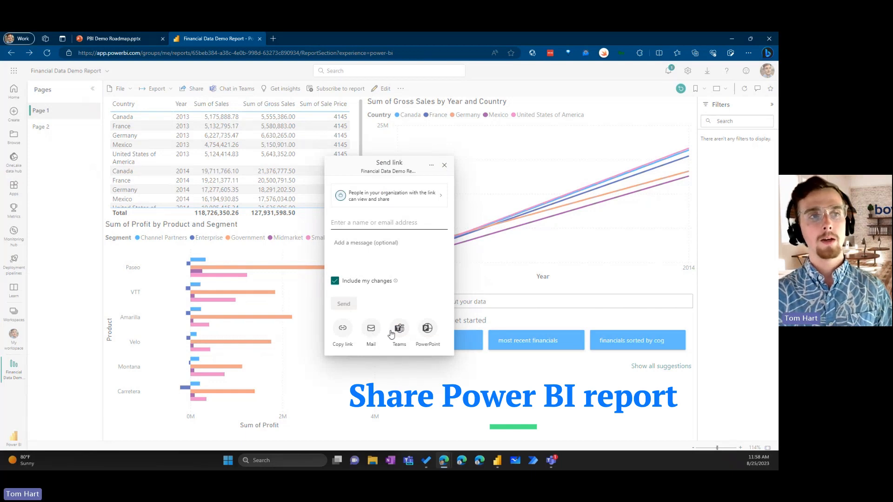
click(444, 166)
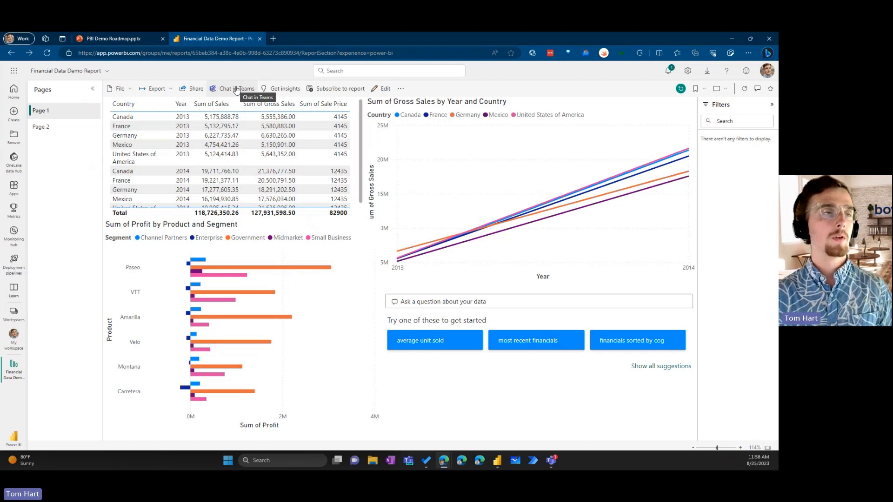
Step: Start a new email subscription for the report and name it "Weekly Status Update"
click(315, 90)
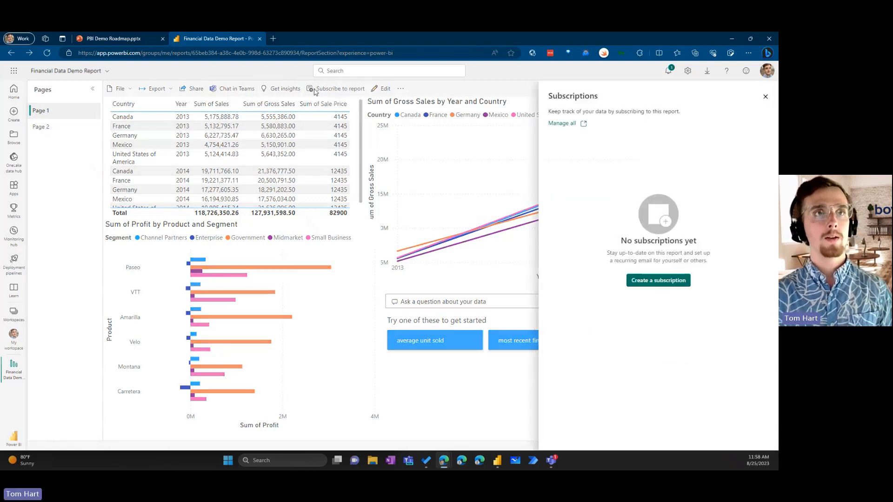
click(665, 279)
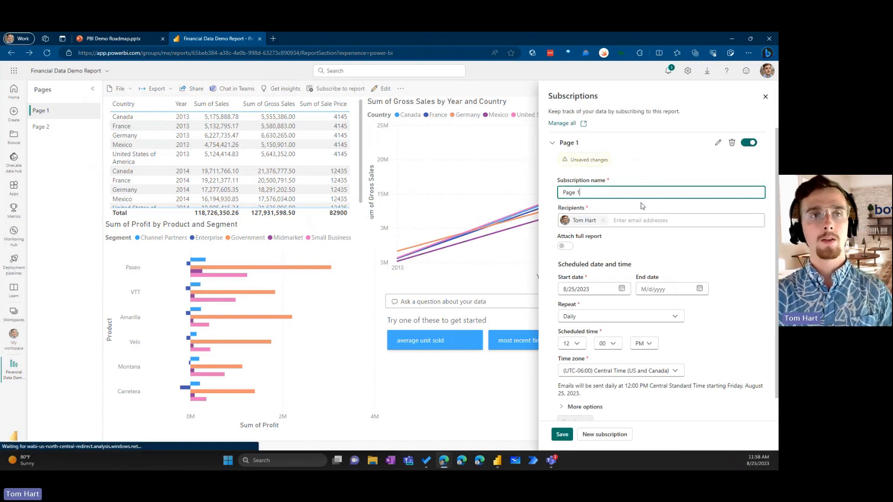
key(BackSpace)
key(BackSpace)
key(BackSpace)
key(BackSpace)
key(BackSpace)
key(BackSpace)
text(Wee)
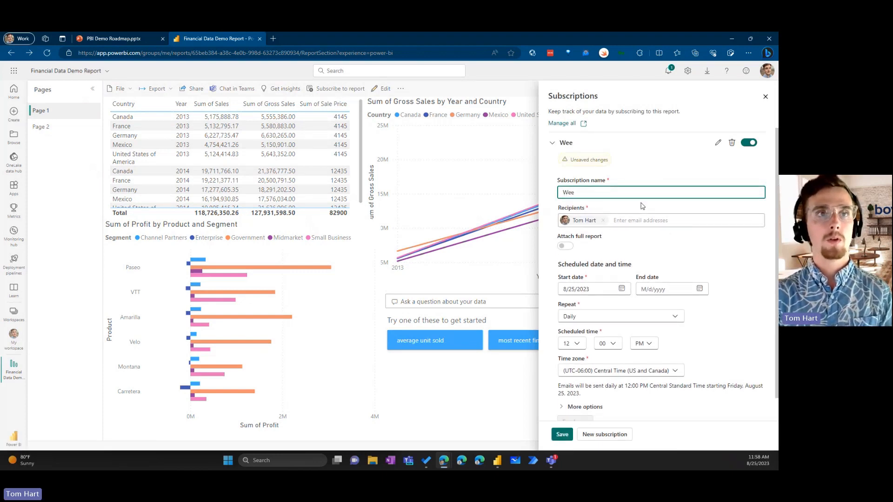
text(kly Status Update)
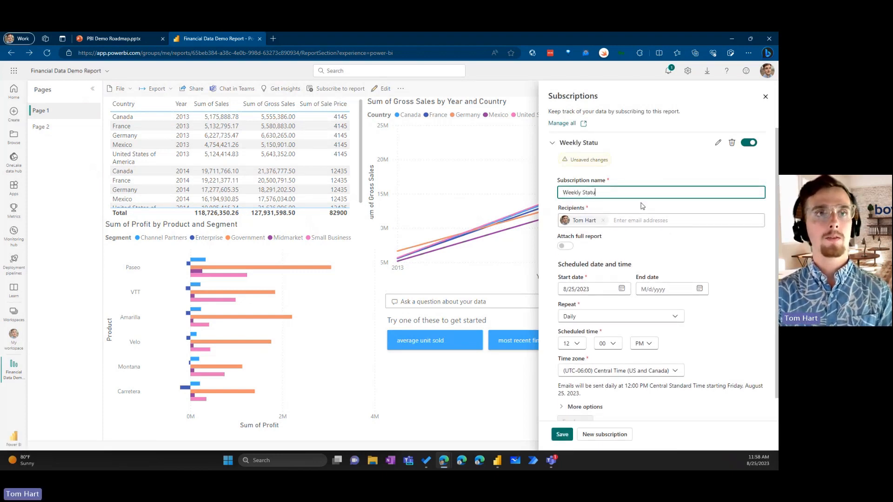
click(647, 221)
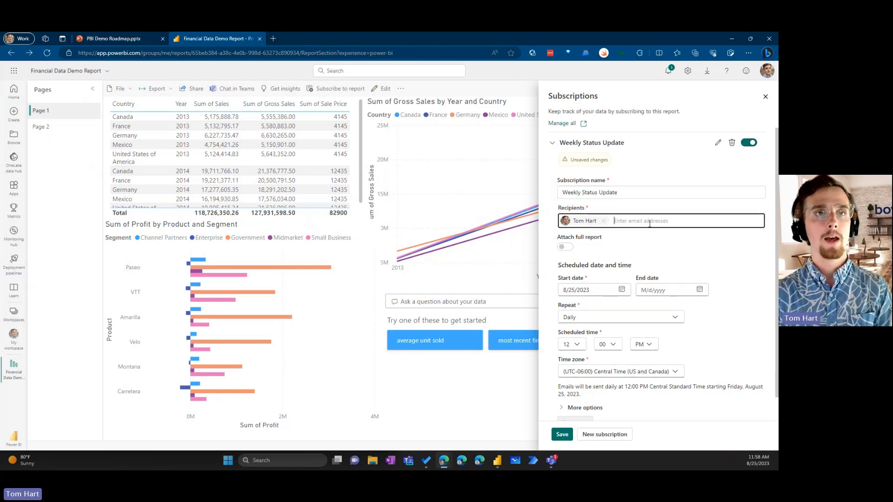
Step: Set the subscription to repeat weekly on Monday only
click(631, 317)
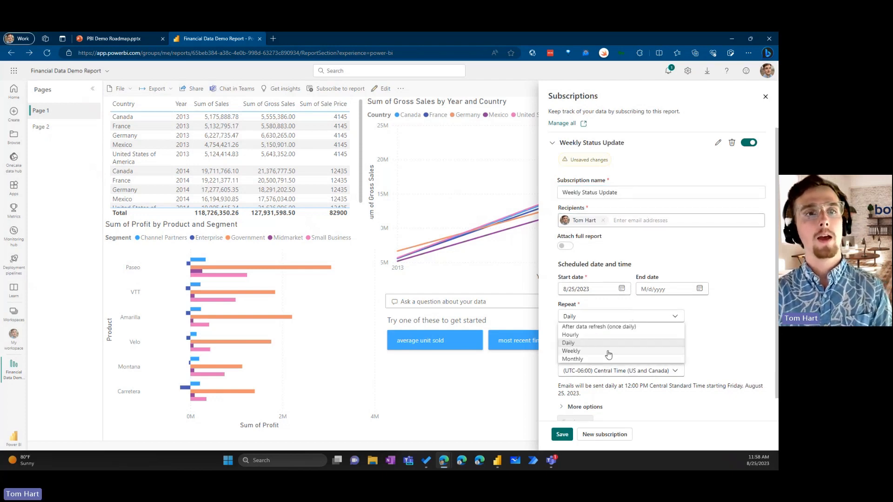
click(609, 354)
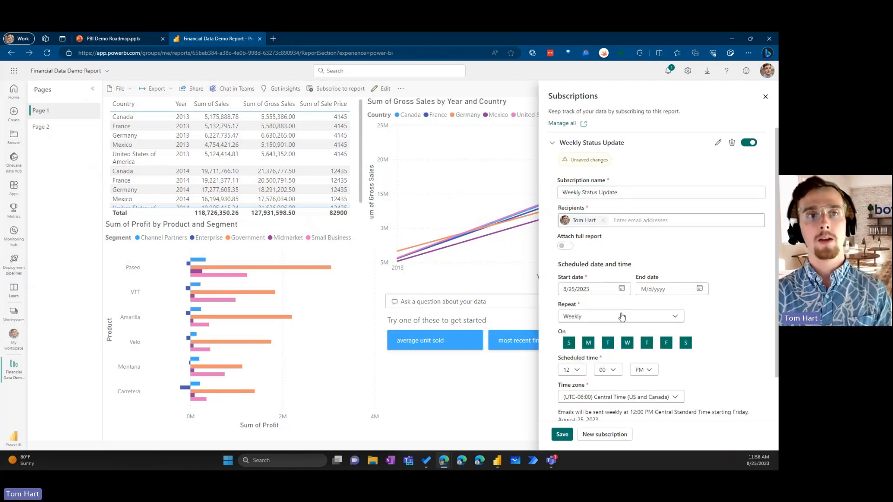
click(569, 346)
click(627, 342)
click(608, 343)
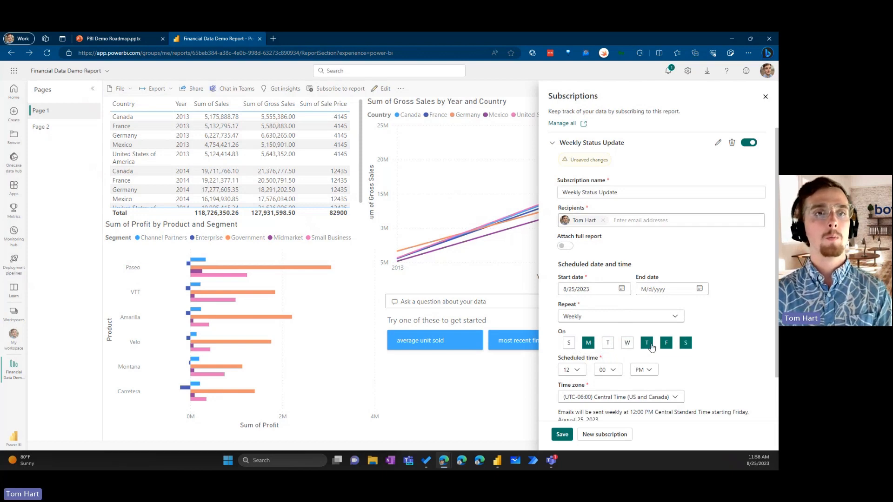
click(646, 343)
click(667, 345)
click(686, 344)
Step: Set the subscription's scheduled time to 8:00 AM, review the remaining options, and close it without saving
click(576, 371)
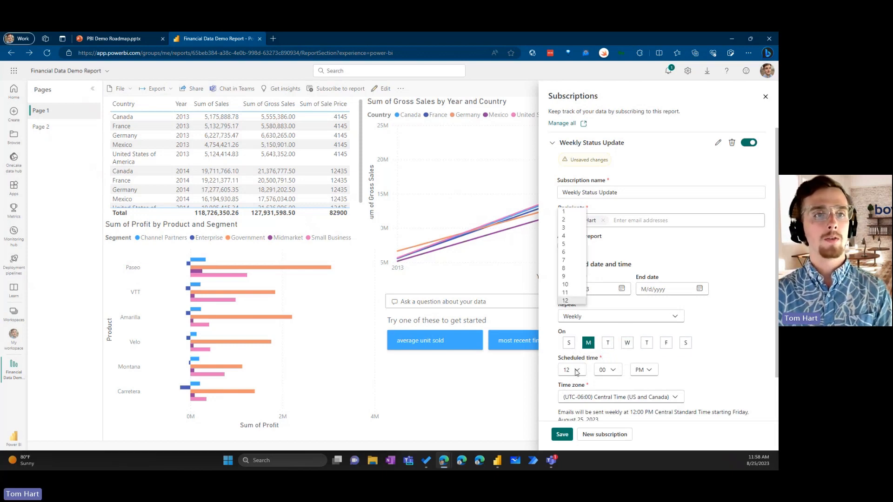
click(568, 268)
click(645, 370)
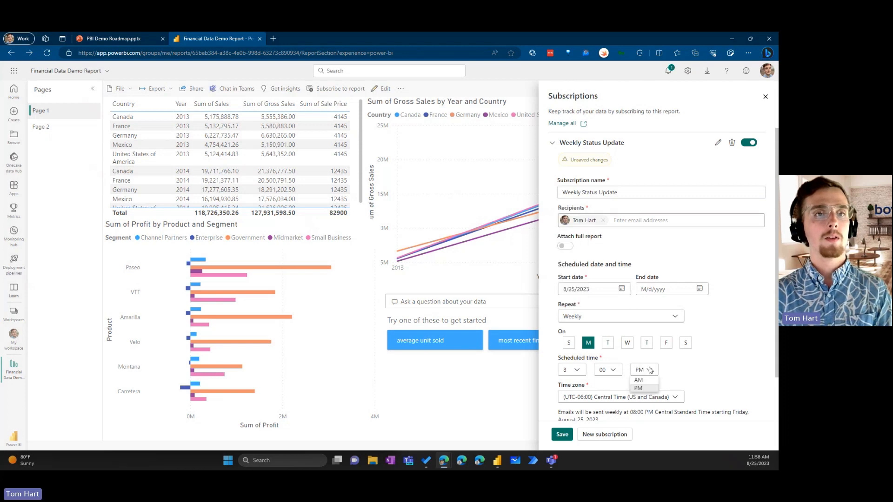
click(646, 381)
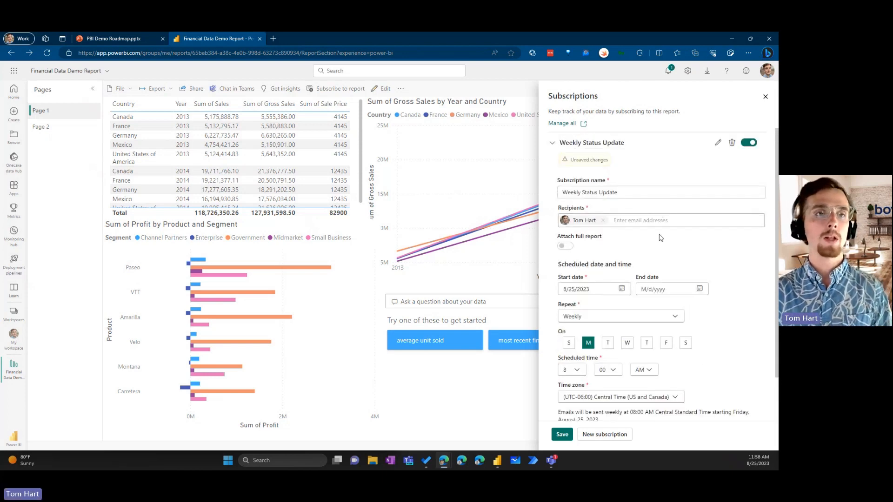
scroll(661, 240, down, 1)
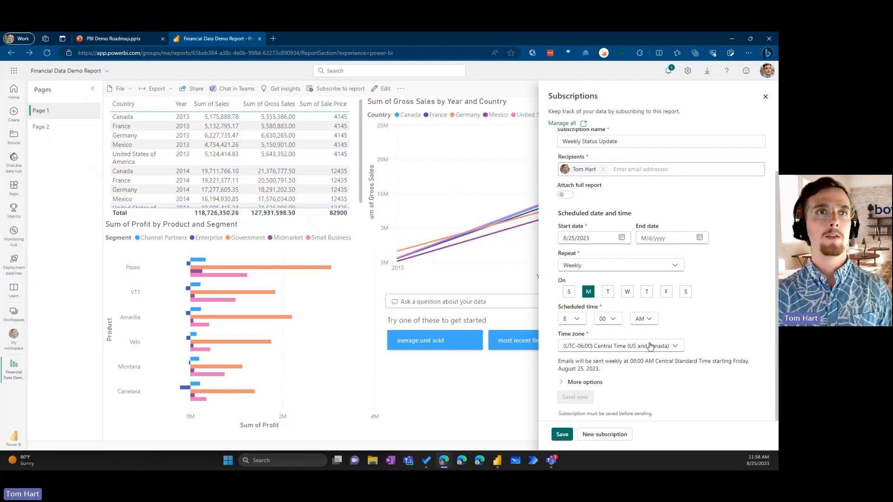
click(766, 101)
click(410, 276)
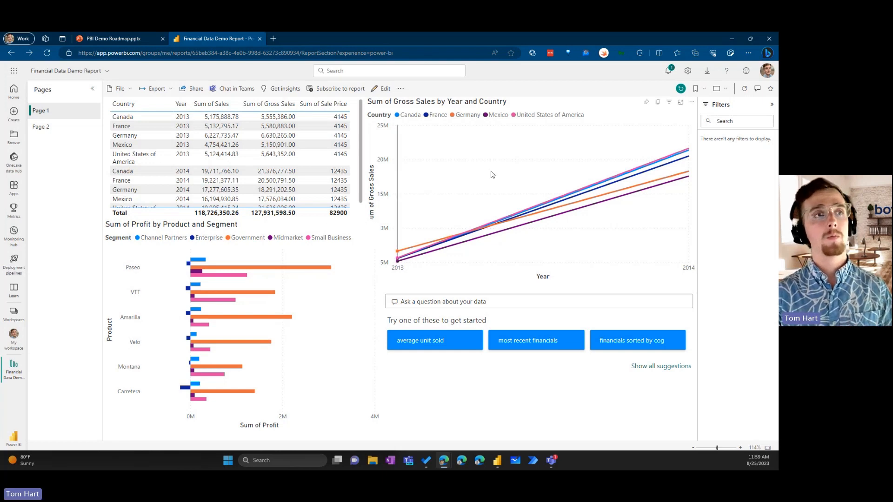
Step: Go back and forth between Page 2 and Page 1 of the published report, ending on Page 1
click(59, 130)
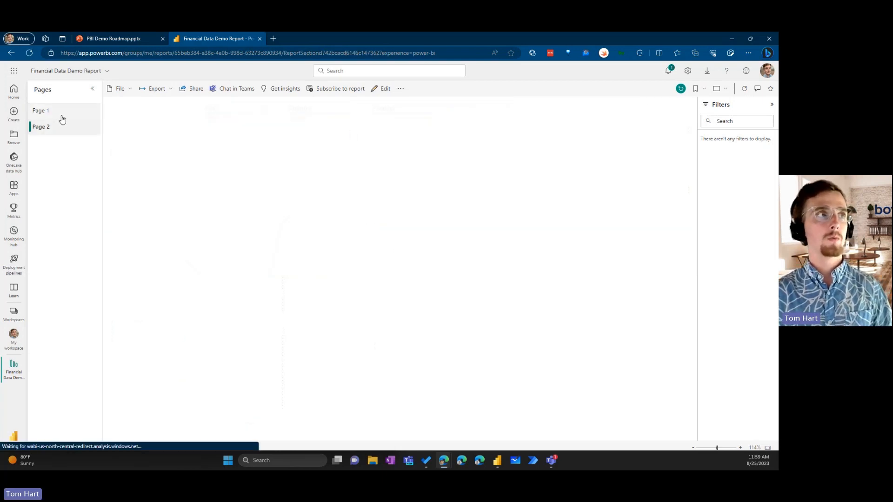
click(64, 116)
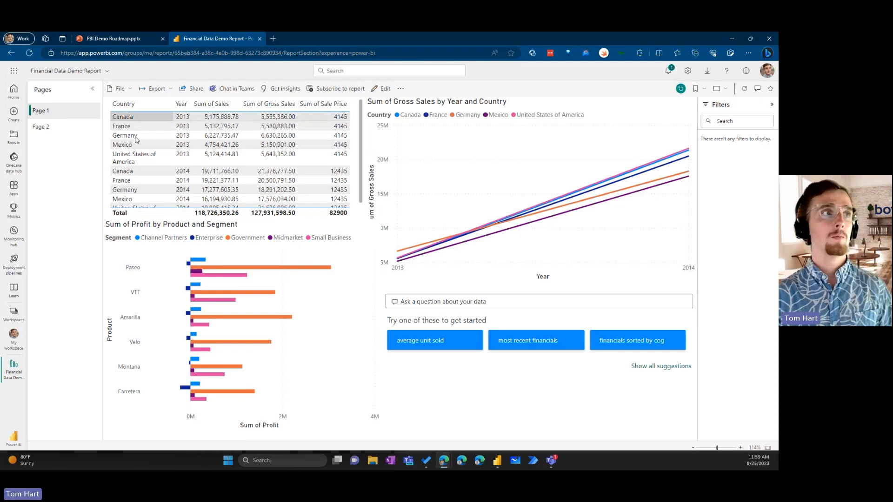
click(71, 127)
click(69, 114)
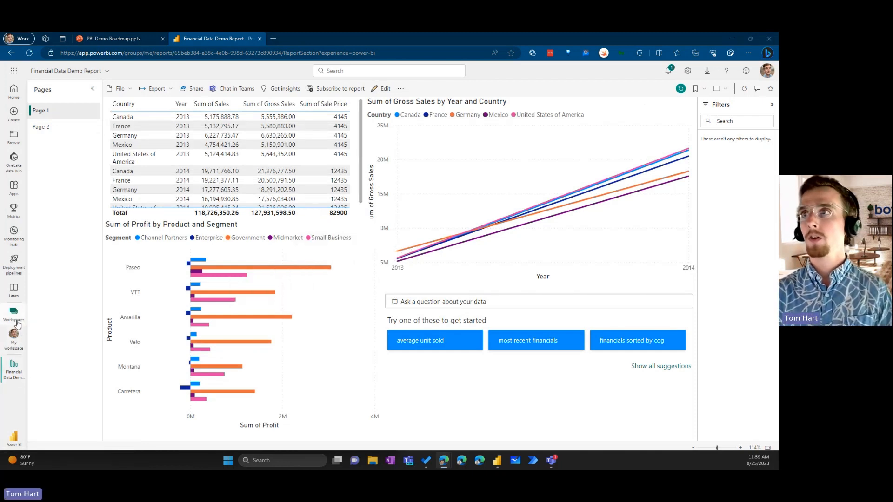
Step: Switch to the Sales and Marketing Sample dashboard, open its Q&A view, and exit back to the dashboard
key(alt+Tab)
click(212, 38)
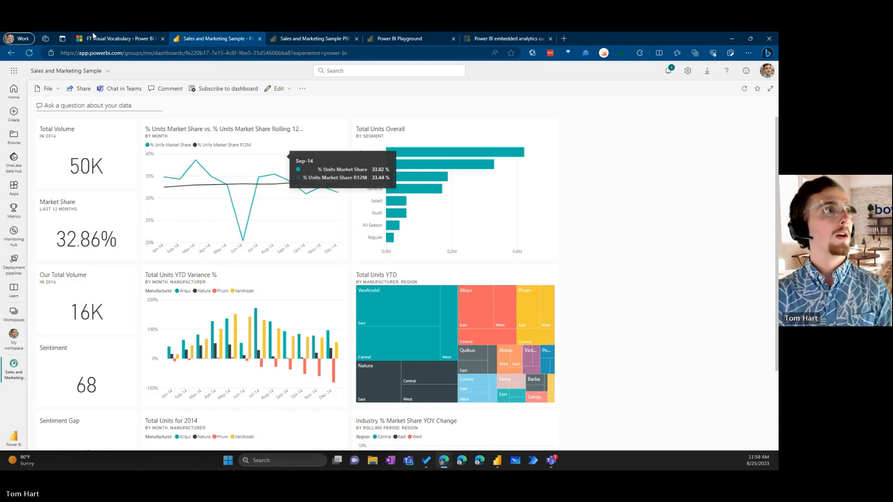
click(79, 107)
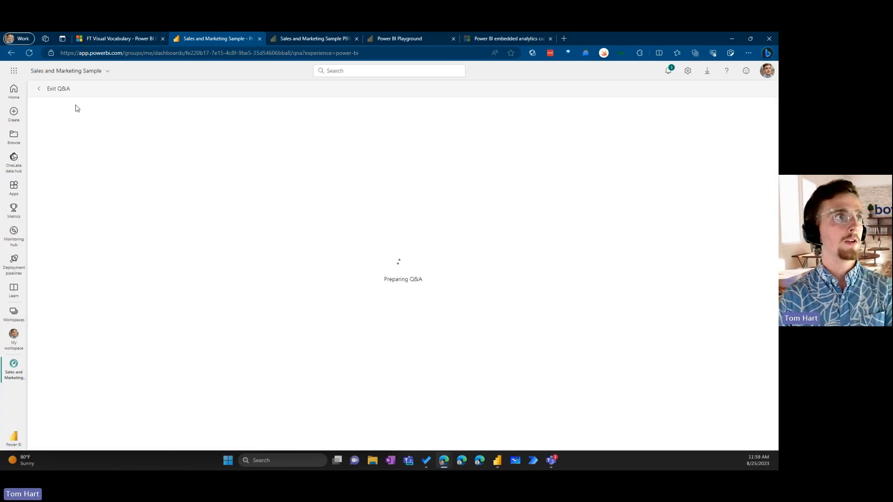
click(41, 90)
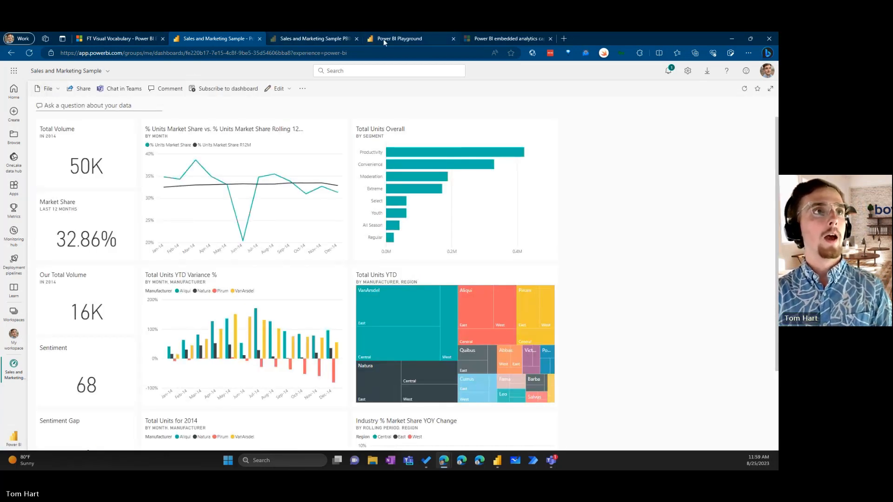
Step: Switch to the Sales and Marketing Sample PBIX app and examine its Marketing and sales dashboard
click(320, 39)
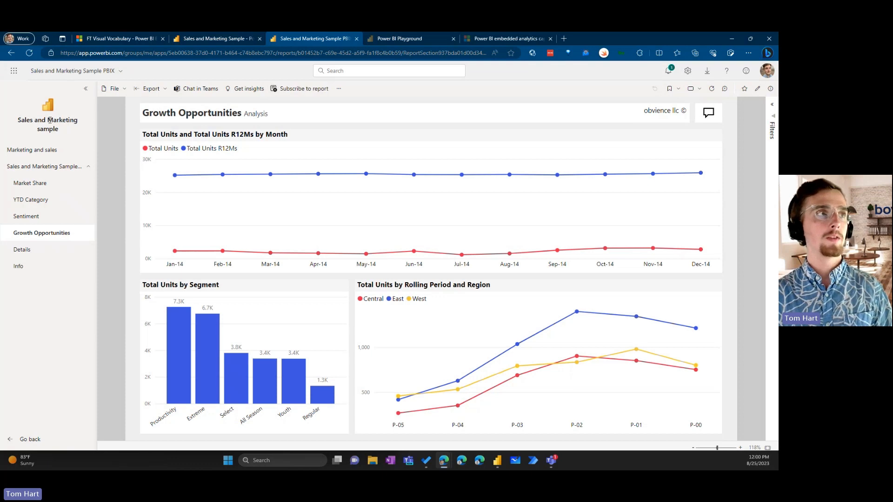
click(35, 154)
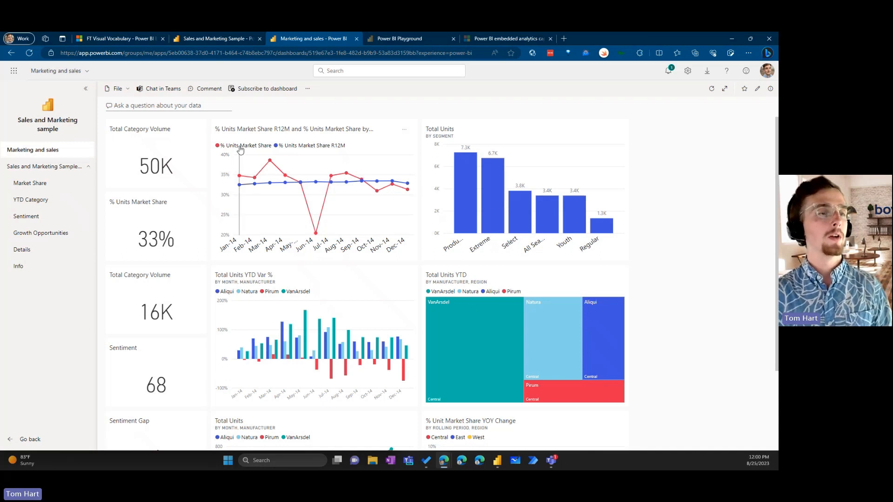
mouse_move(316, 233)
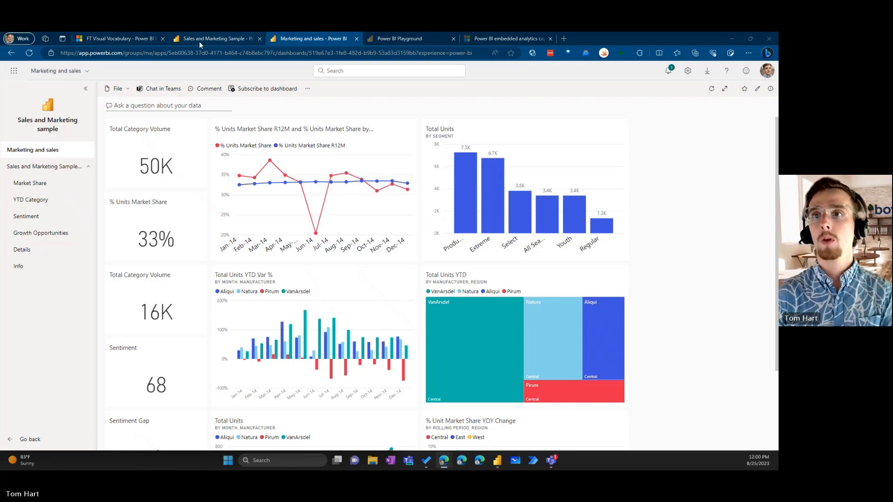
Step: Present the Power BI Embedded slide in the PBI Demo Roadmap presentation and switch to the Power BI Playground page
key(alt+Tab)
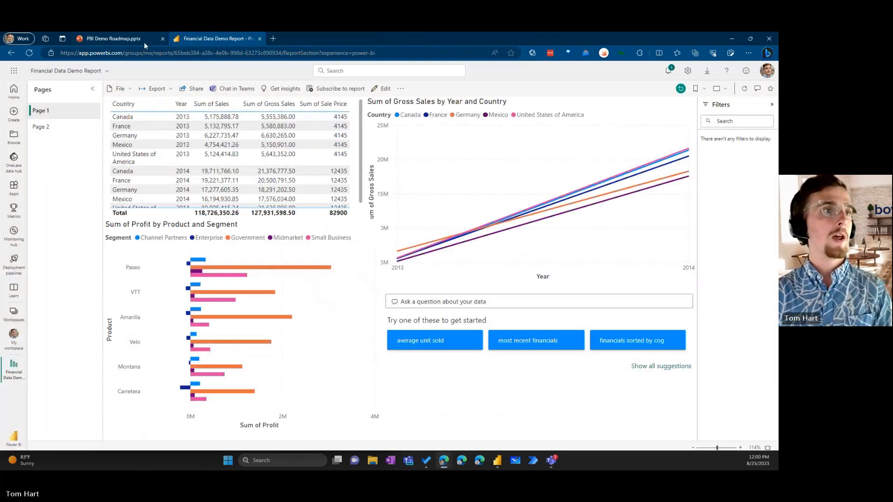
click(143, 41)
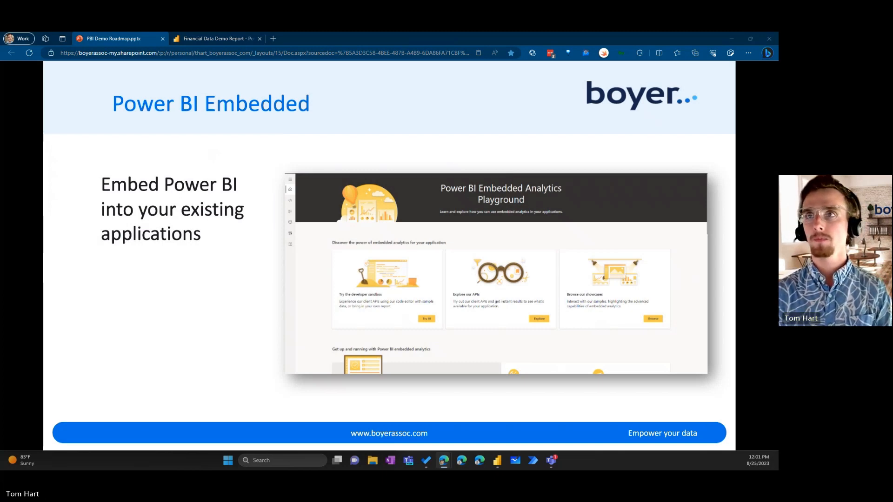
key(alt+Tab)
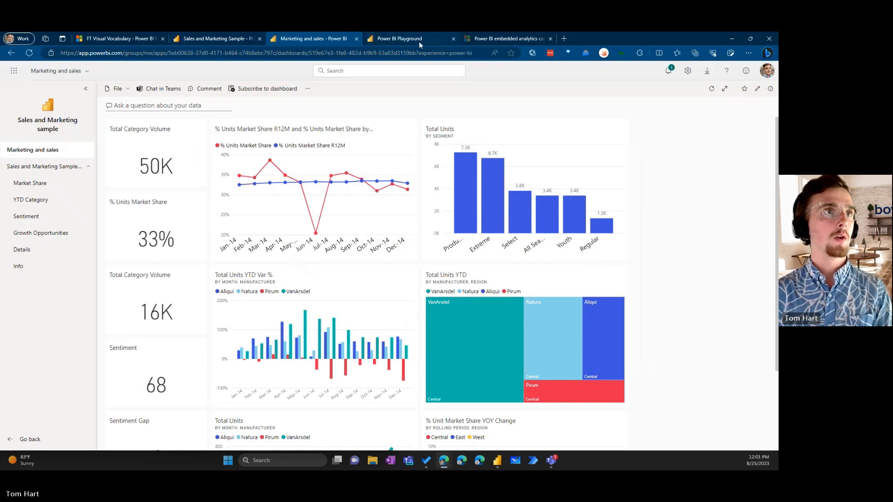
click(400, 39)
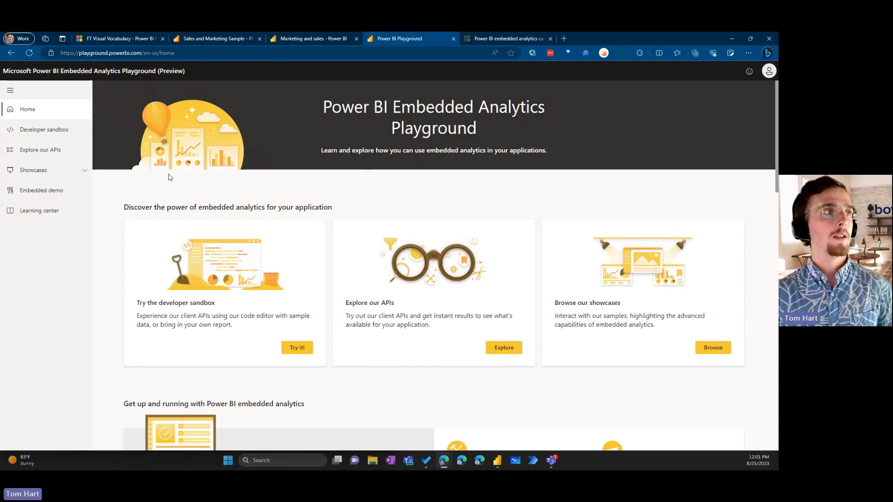
Step: Open the developer sandbox with the sample report and examine its embed code and the rendered report
click(51, 130)
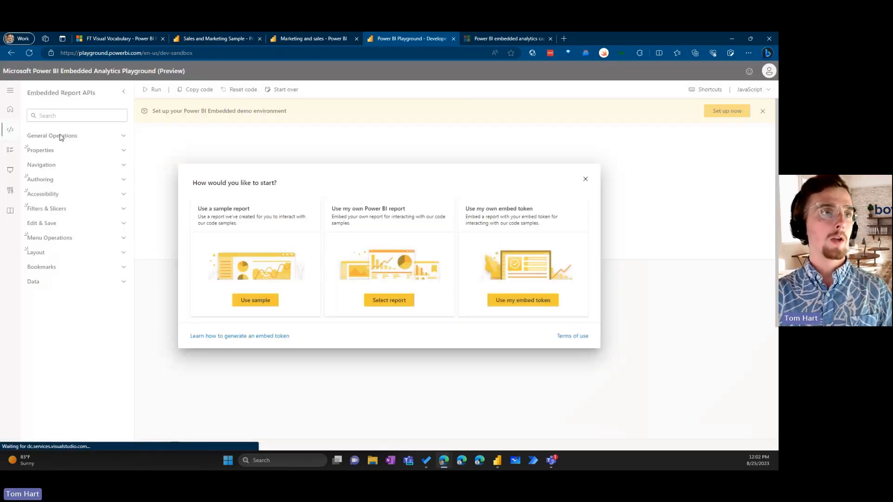
click(257, 302)
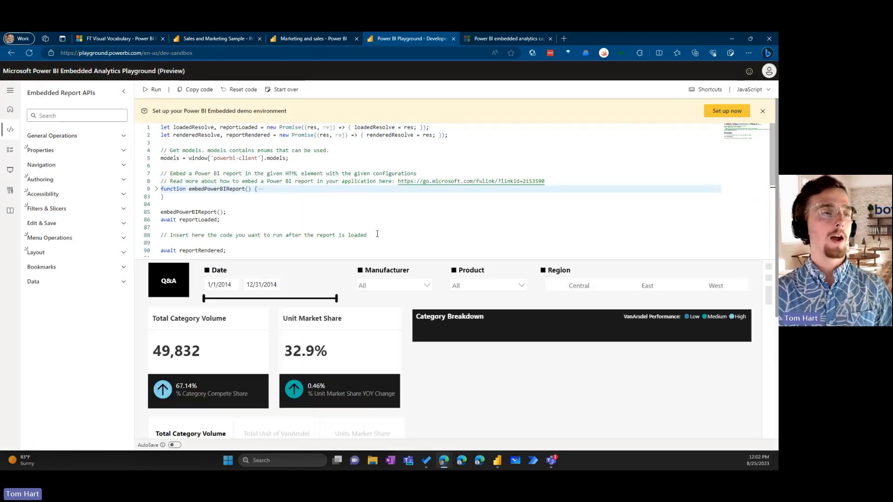
scroll(377, 234, down, 2)
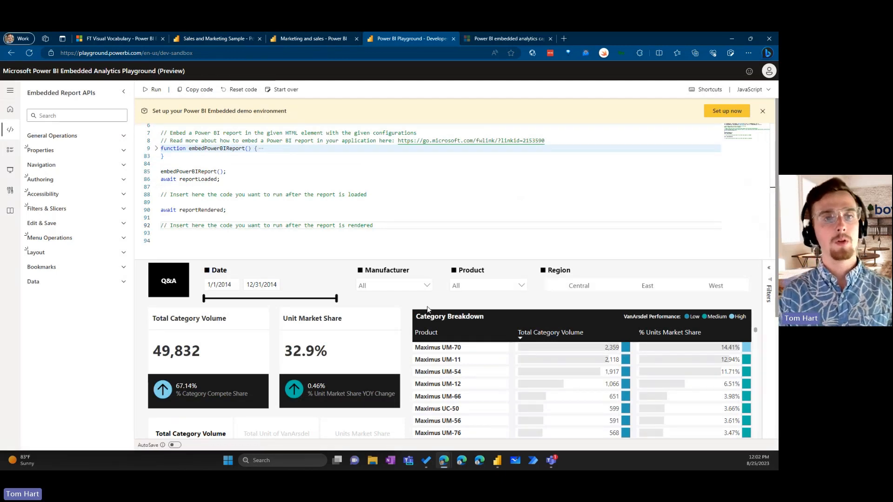
scroll(379, 225, up, 2)
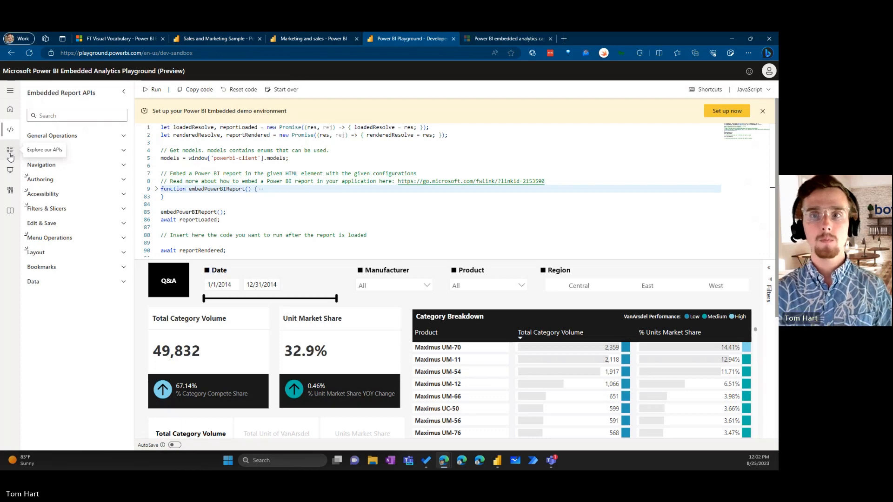
Step: Open the "Go from insights to quick action" showcase and extend its Days since last purchase range to 0–161
click(11, 168)
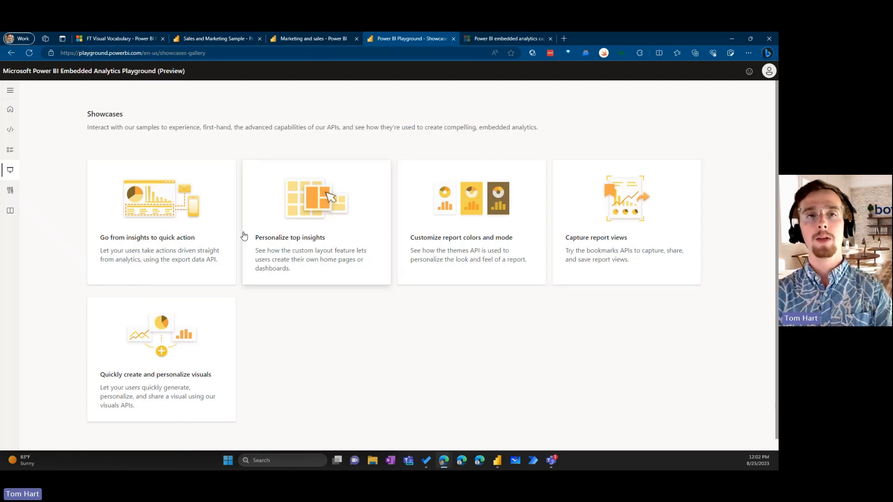
click(222, 243)
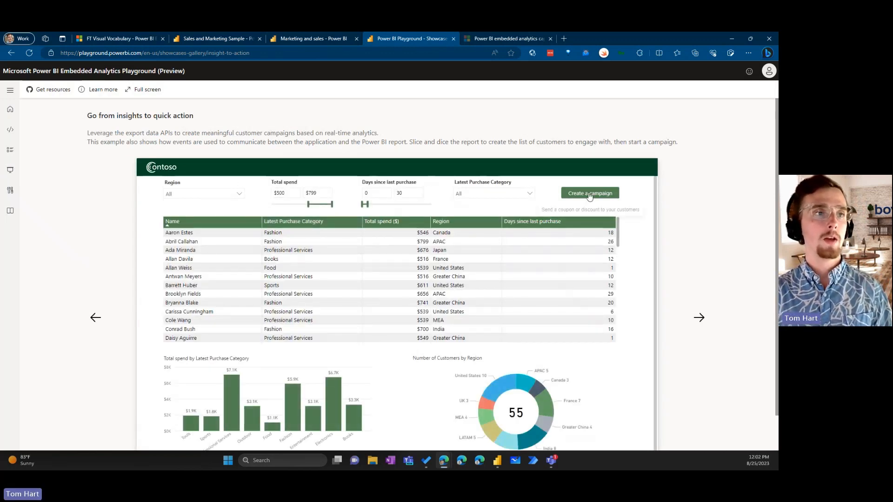
drag(366, 203, 392, 204)
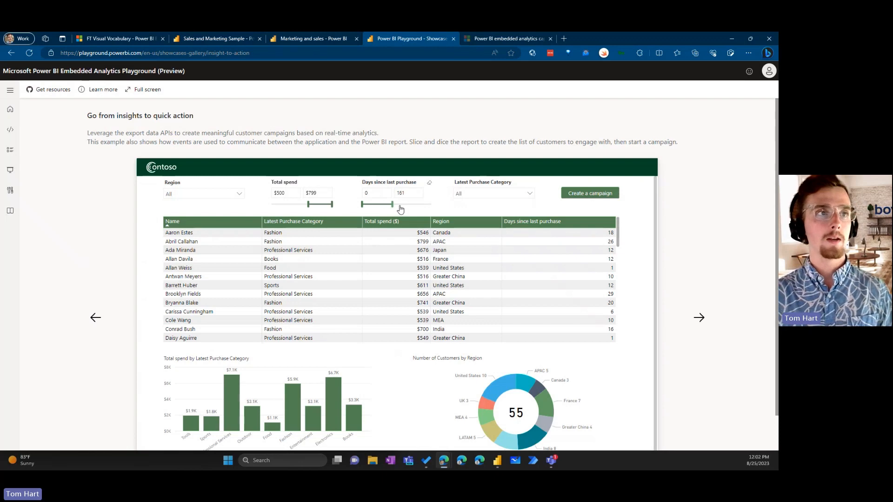
Step: Create a campaign from the filtered customers and look through its distribution list
click(578, 199)
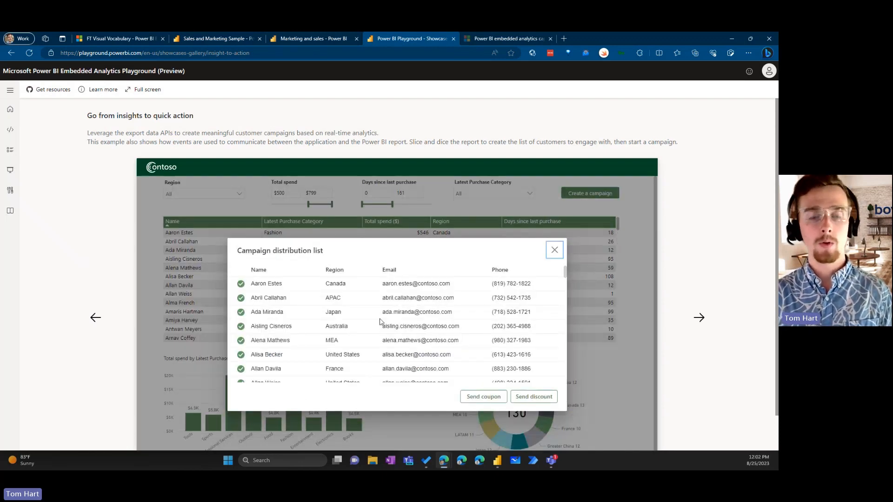
scroll(380, 321, down, 1)
scroll(405, 330, up, 1)
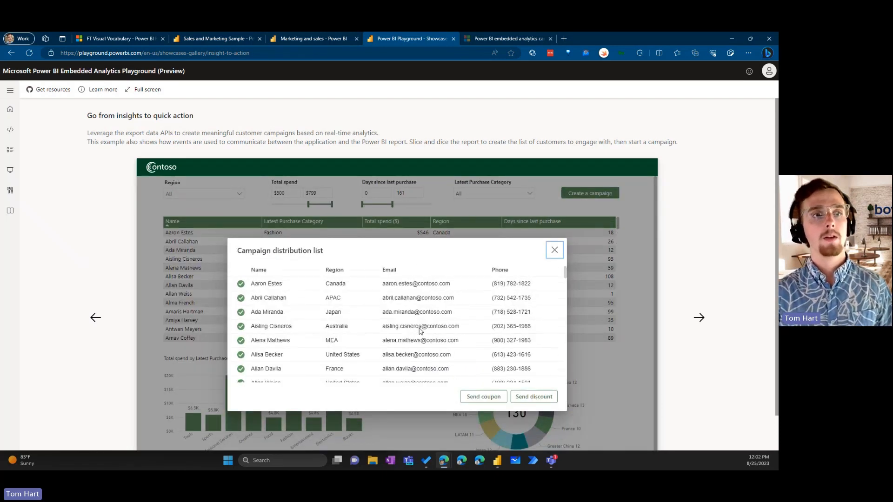
Step: Open the coupon message for the campaign distribution list, review its title and body, and close it without sending
click(474, 398)
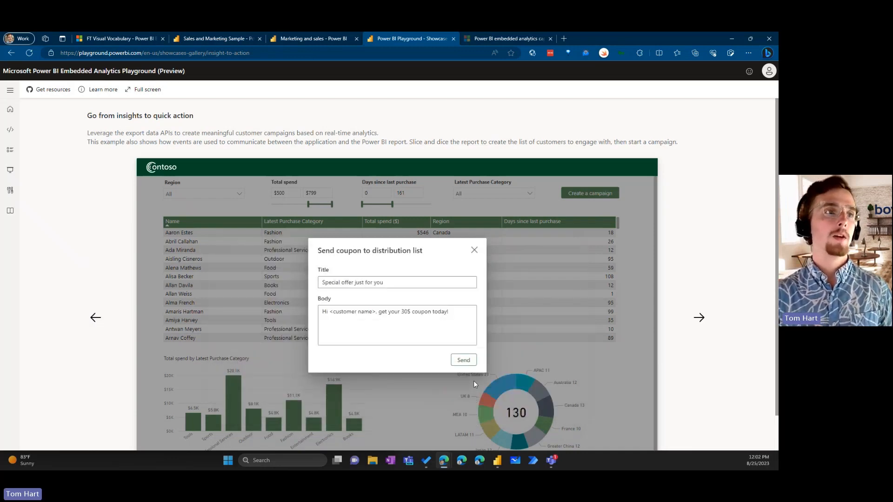
click(474, 251)
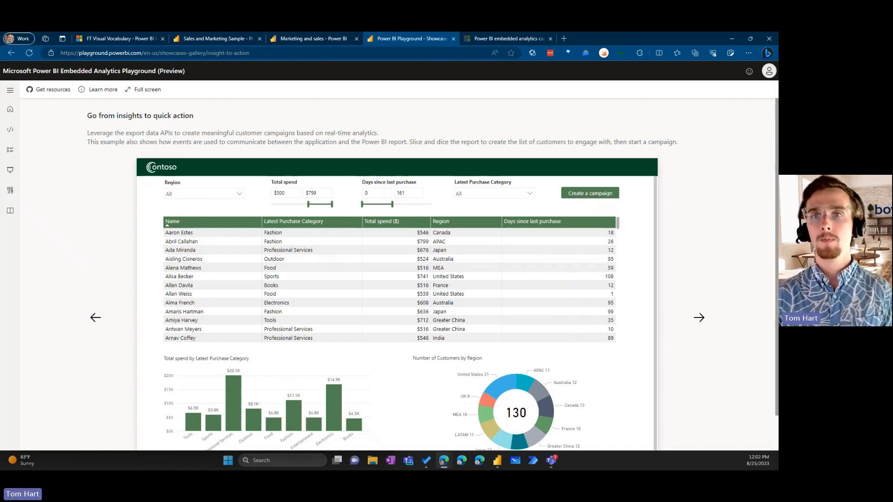
Step: View the Embedded demo page, and examine the Learning Center's introductory topics, documentation links, highlighted articles and API resources
click(14, 187)
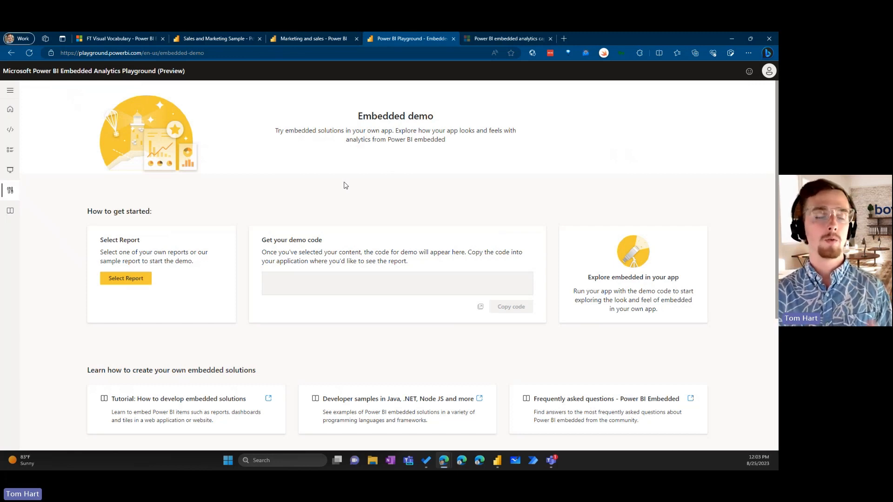
click(15, 219)
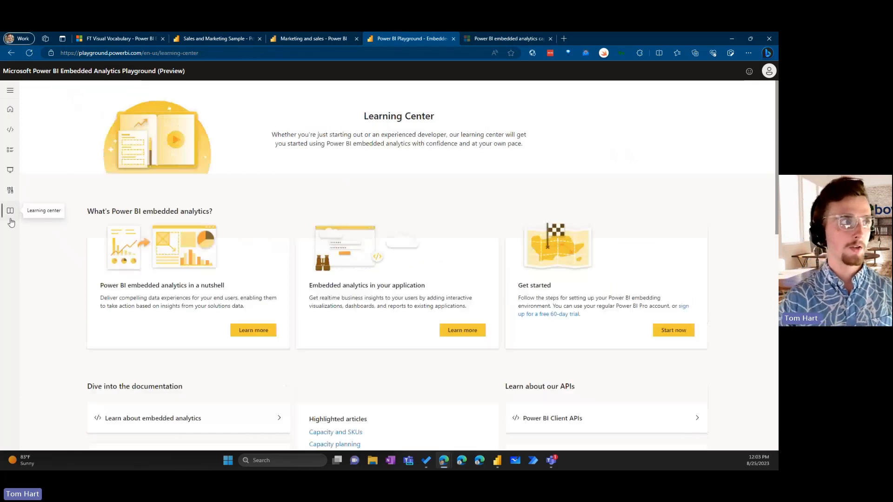
scroll(335, 242, down, 2)
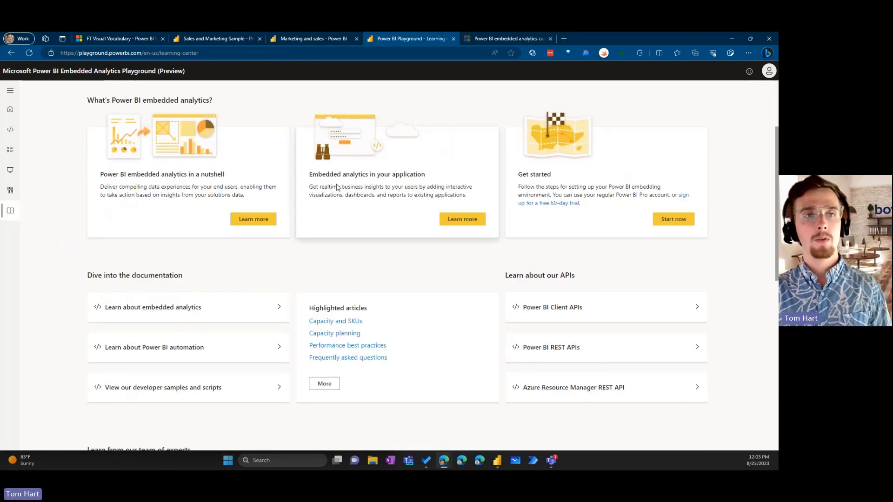
scroll(337, 205, down, 1)
scroll(337, 187, up, 2)
scroll(354, 242, down, 1)
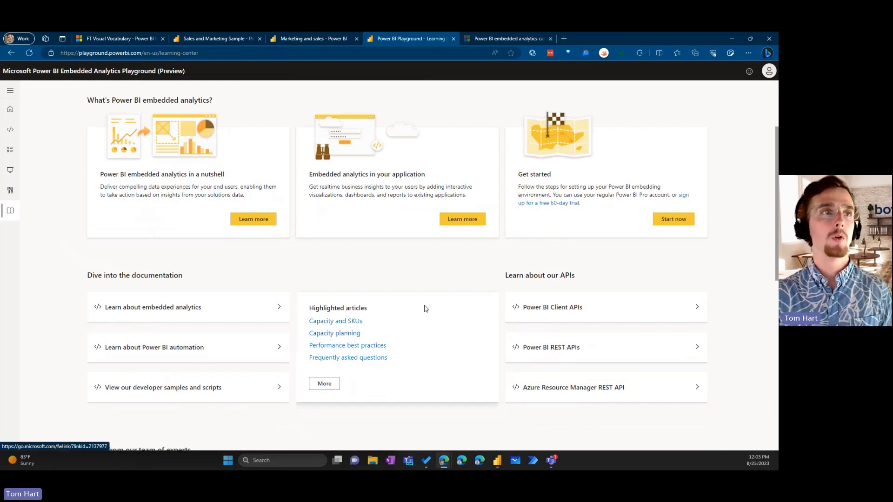
scroll(424, 308, up, 2)
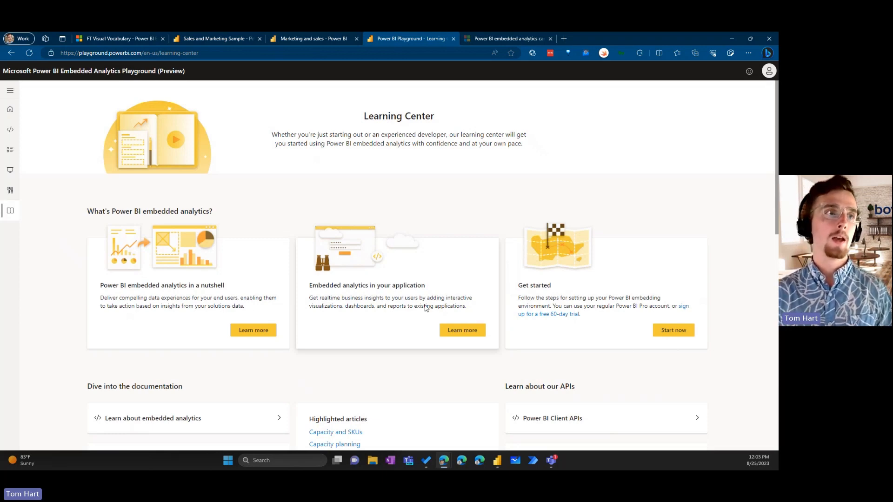
scroll(425, 308, down, 2)
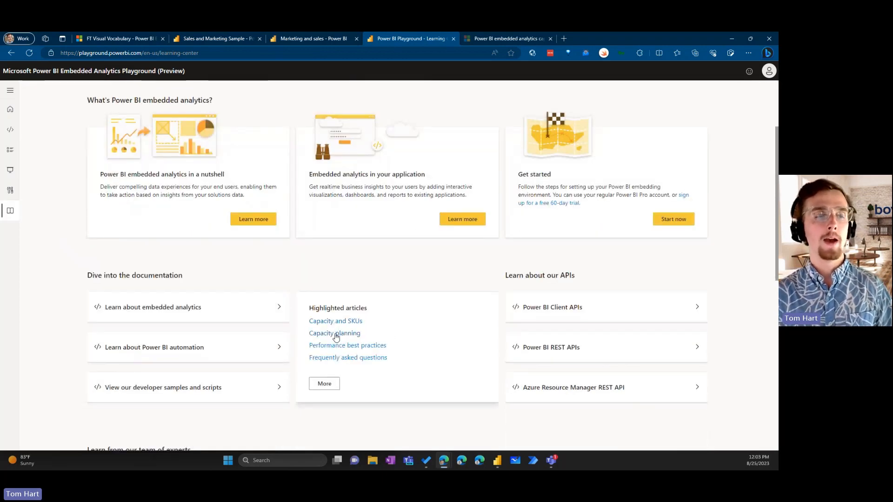
scroll(371, 330, up, 2)
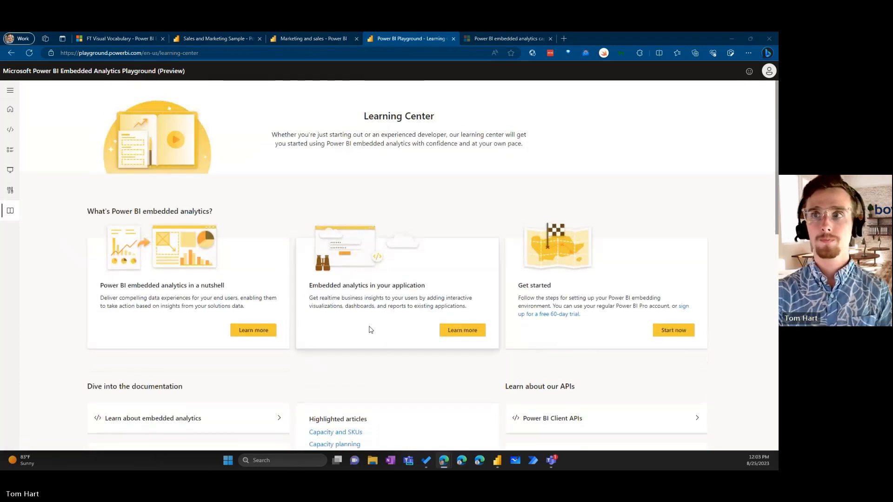
Step: Switch to the PBI Demo Roadmap presentation and advance to the Gartner Magic Quadrant slide
key(alt+Tab)
click(500, 151)
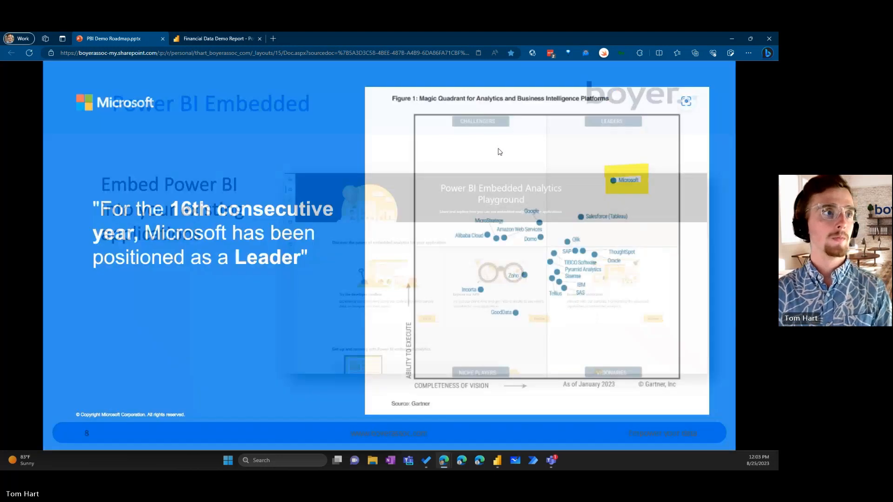